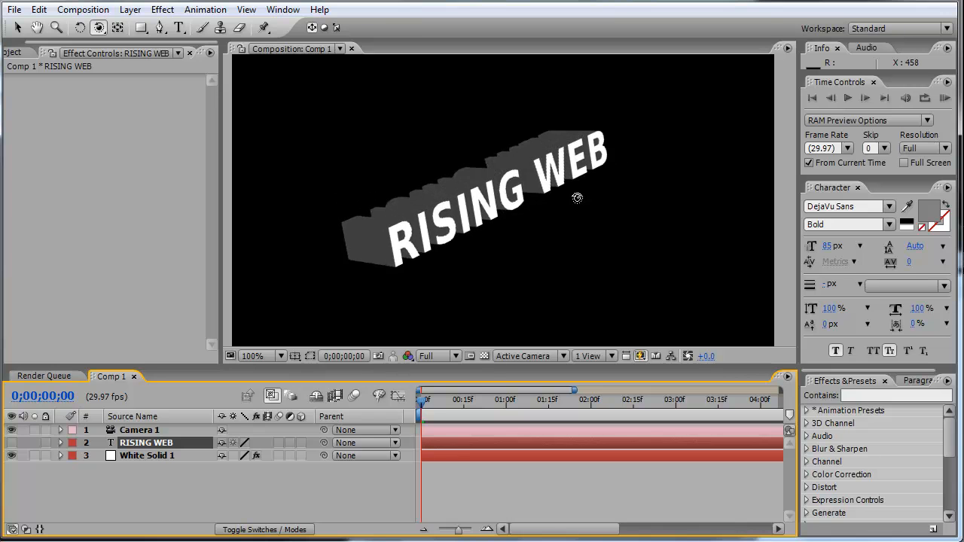
Step: Orbit the camera around the RISING WEB text and review the Shatter settings on White Solid 1
left_click_drag(516, 189, 500, 219)
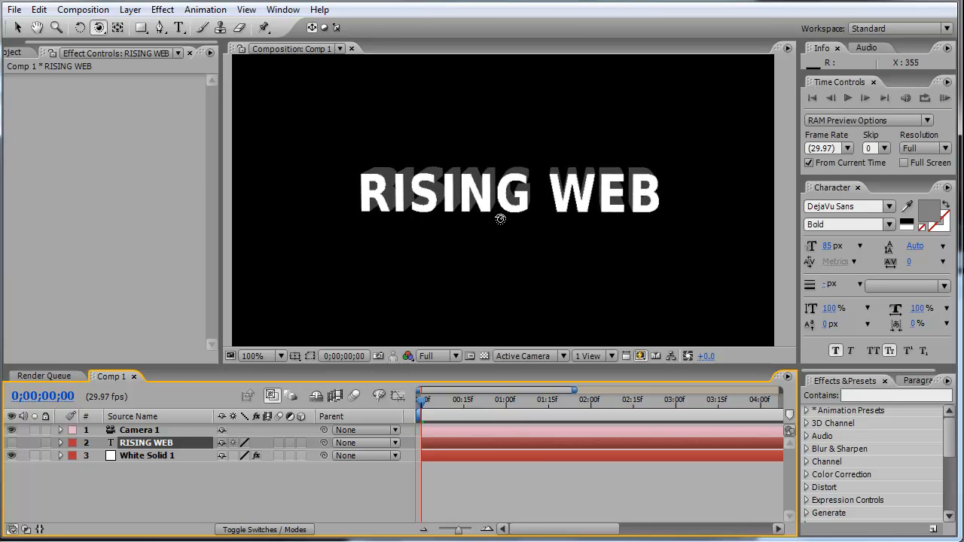
left_click(131, 457)
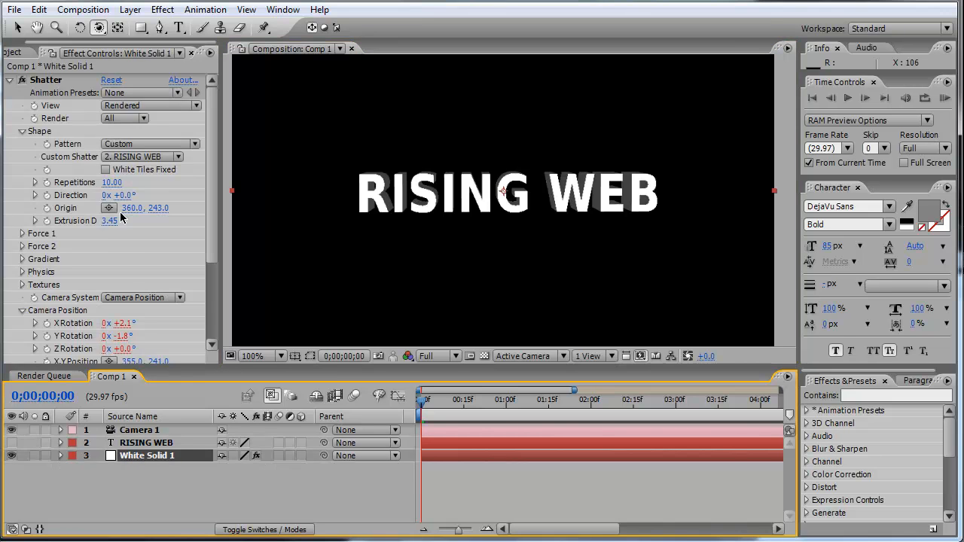
scroll(187, 237, "down", 4)
scroll(163, 265, "up", 4)
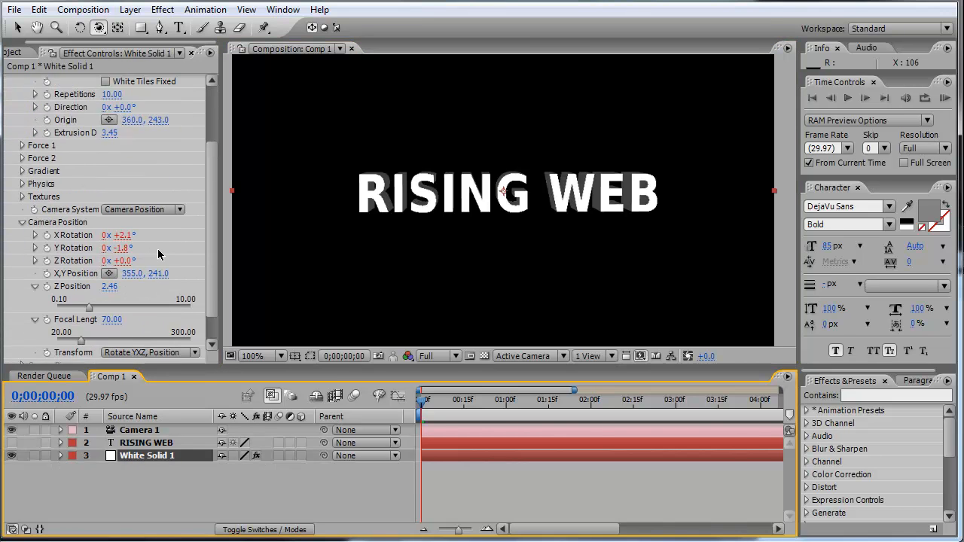
mouse_move(482, 202)
left_mouse_down()
mouse_move(454, 200)
mouse_move(532, 223)
mouse_move(519, 272)
mouse_move(495, 282)
mouse_move(390, 171)
mouse_move(370, 233)
mouse_move(529, 276)
mouse_move(616, 208)
mouse_move(559, 200)
mouse_move(500, 213)
mouse_move(376, 188)
mouse_move(453, 224)
mouse_move(448, 215)
mouse_move(465, 205)
left_mouse_up()
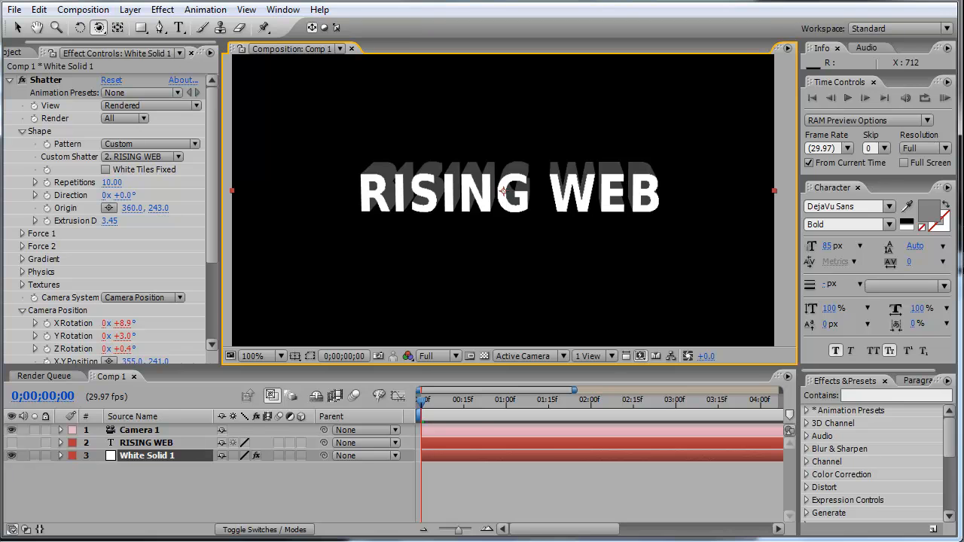
Step: Switch to the browser, watch the YouTube tutorial's part on Shatter camera rotation, pause it and return to After Effects
key("alt+Tab")
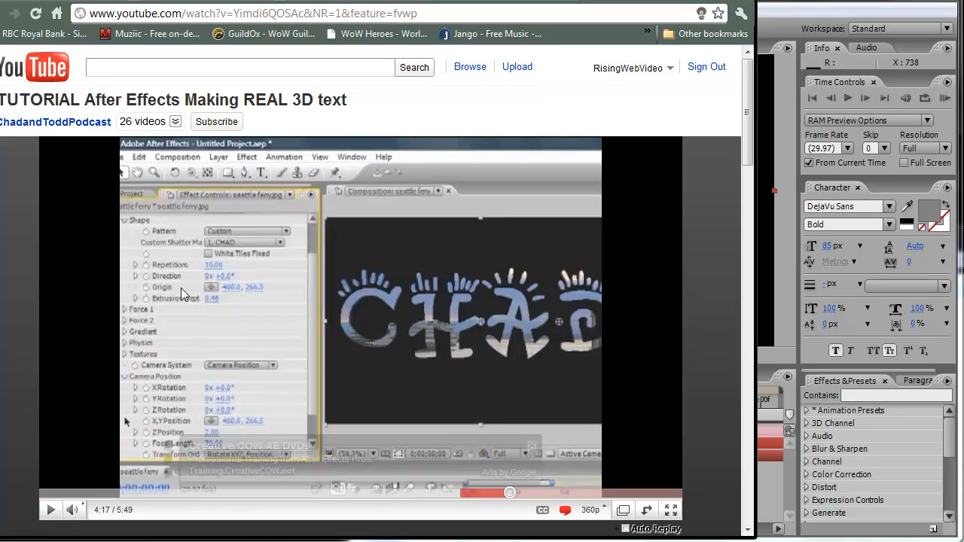
left_click(531, 447)
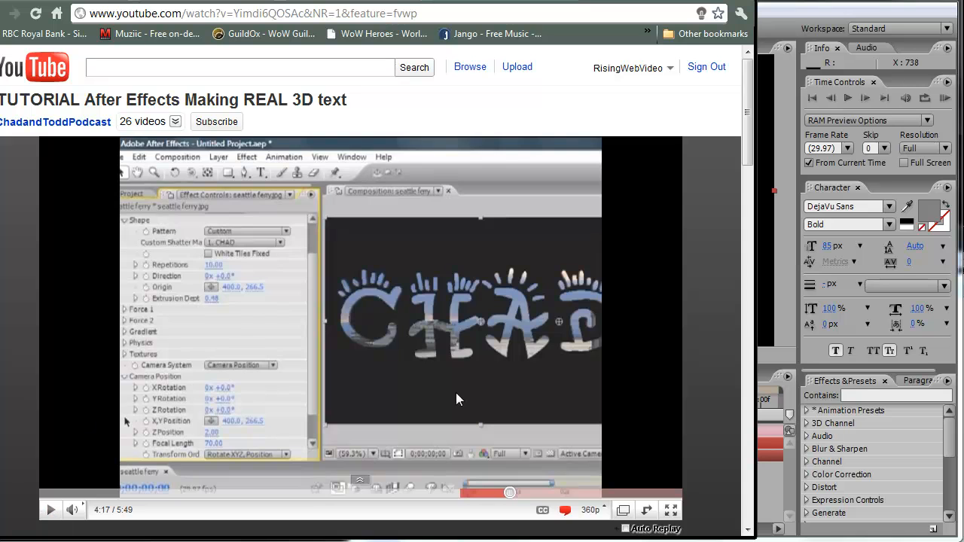
left_click(53, 511)
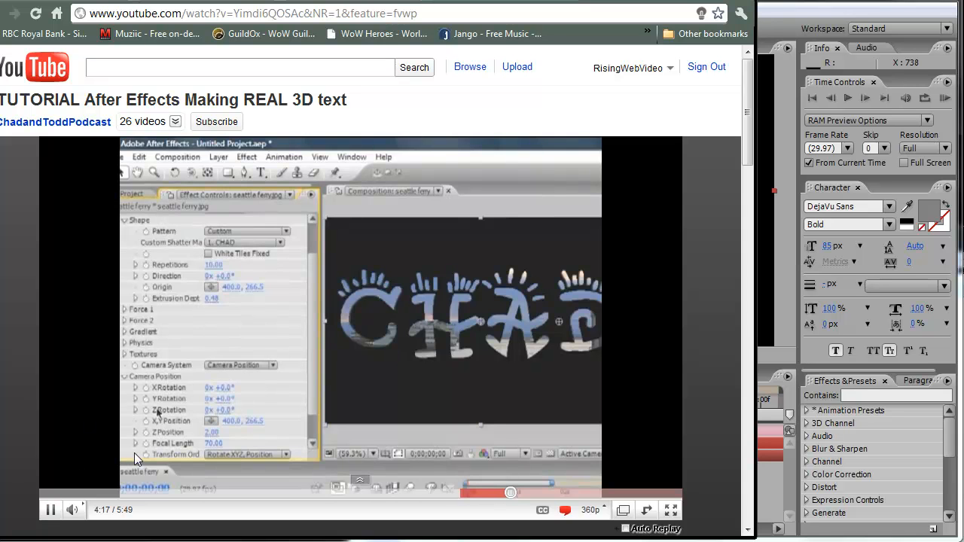
left_click(47, 512)
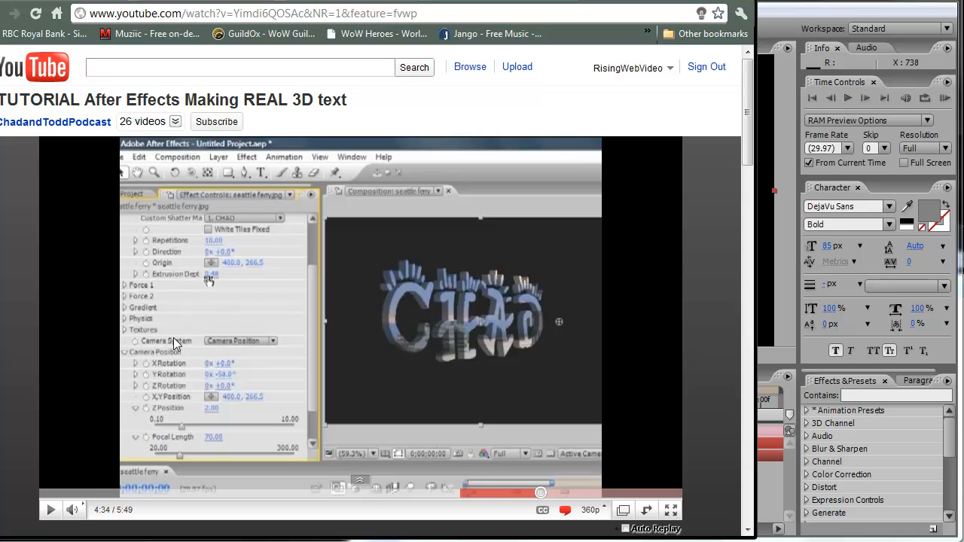
left_click(804, 6)
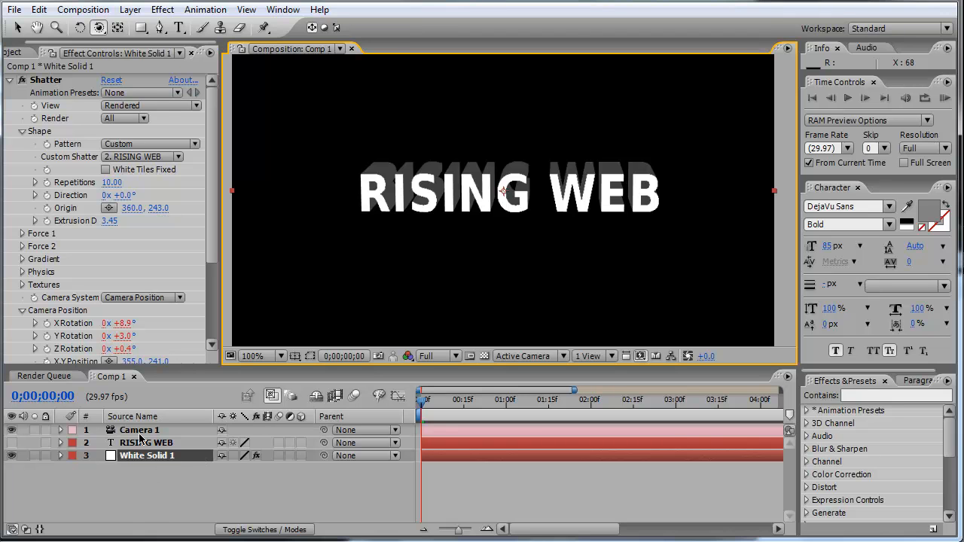
Step: Reveal the Shatter rotation expressions on White Solid 1 and test them by orbiting the camera
key("e")
key("e")
scroll(558, 454, "down", 2)
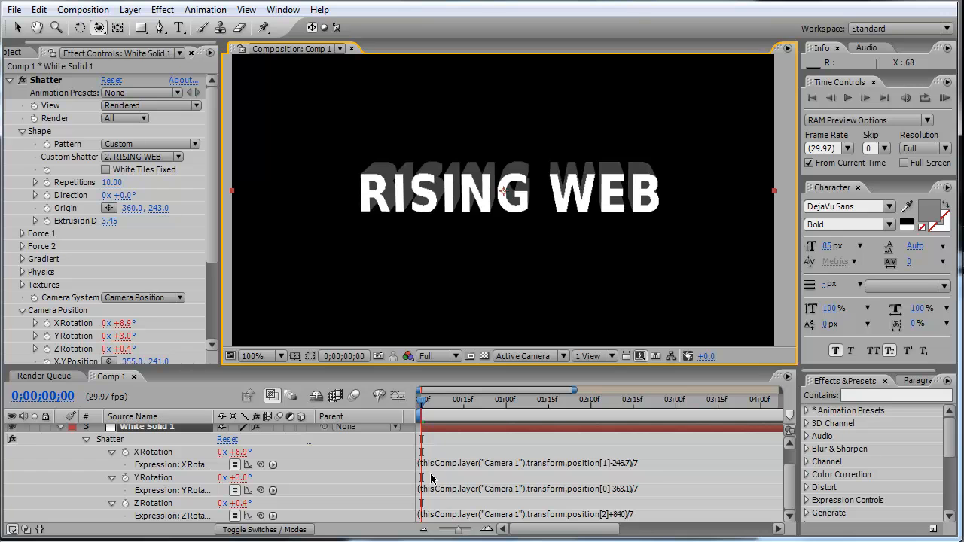
left_click_drag(422, 222, 442, 265)
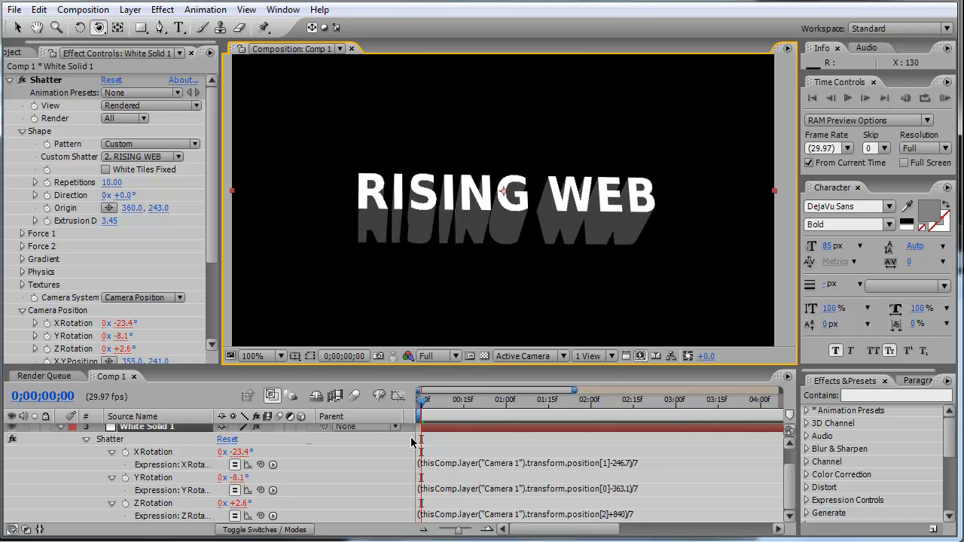
Step: Disable the X, Y and Z Rotation expressions of the Shatter effect and test the text by orbiting the camera
left_click(234, 464)
left_click(234, 490)
left_click(234, 516)
left_click_drag(477, 188, 474, 213)
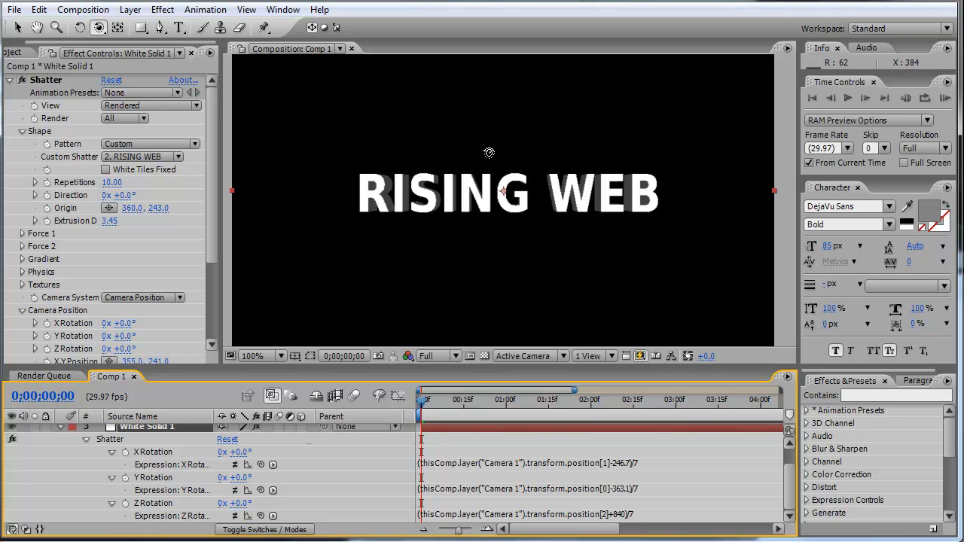
left_click(402, 148)
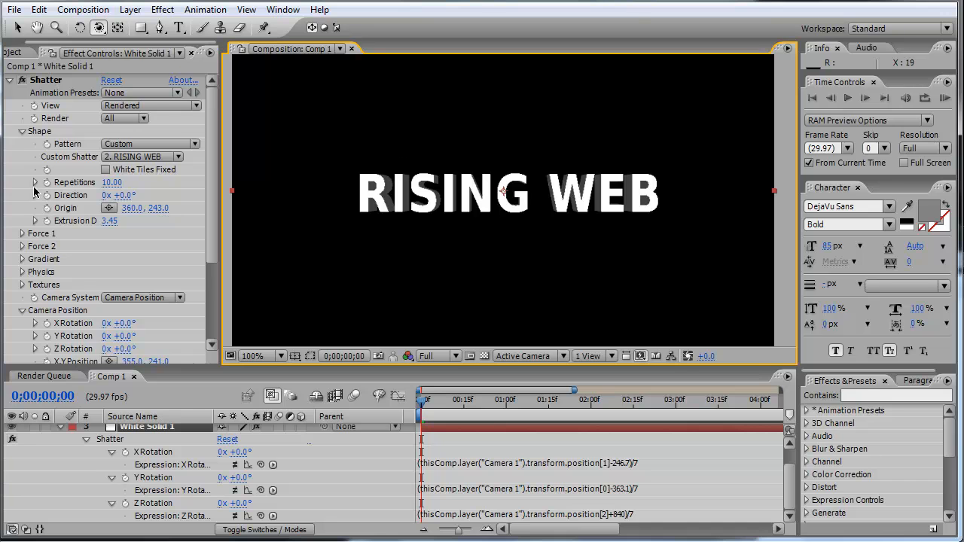
Step: Try changing the Shatter camera position's rotation values by hand, including a Y Rotation of -10°, and undo the changes
scroll(113, 225, "down", 5)
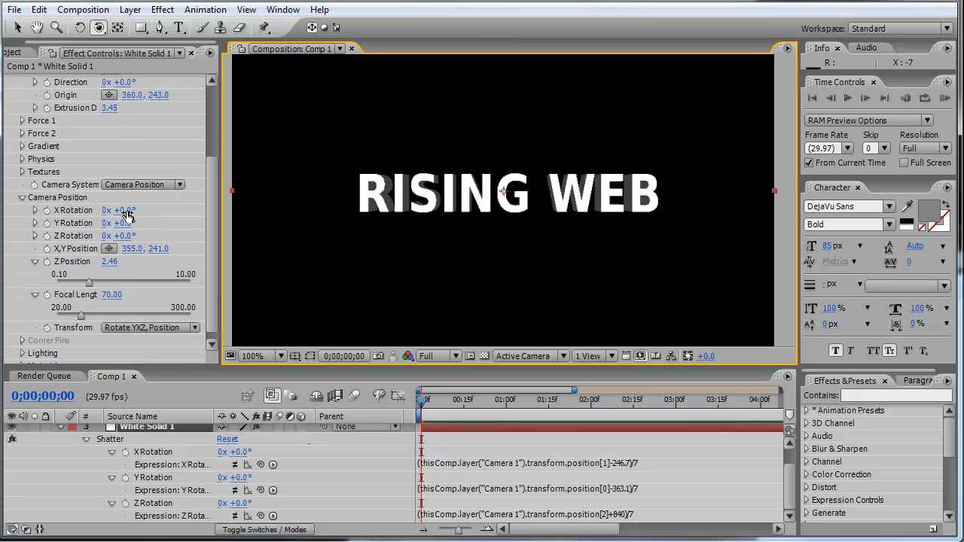
left_click_drag(129, 209, 140, 227)
key("ctrl+z")
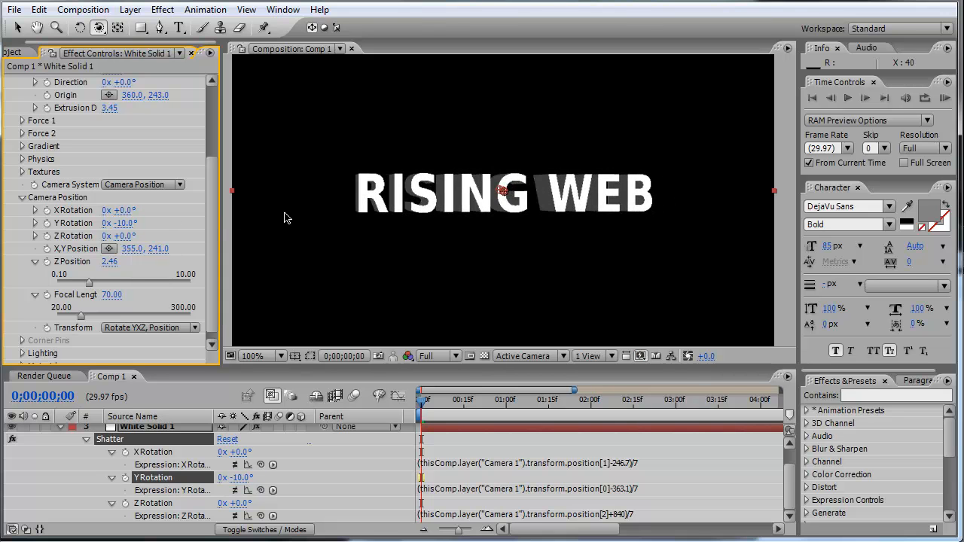
key("ctrl+z")
left_click(524, 175)
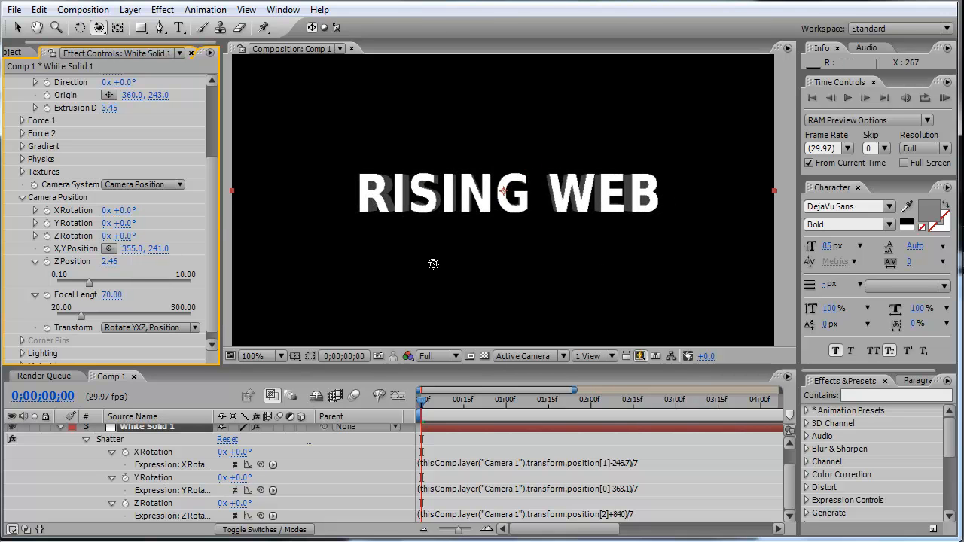
left_click(490, 215)
Step: Add a text layer reading "3D TEXT" and place it just above the RISING WEB text
left_click(173, 27)
left_click(339, 134)
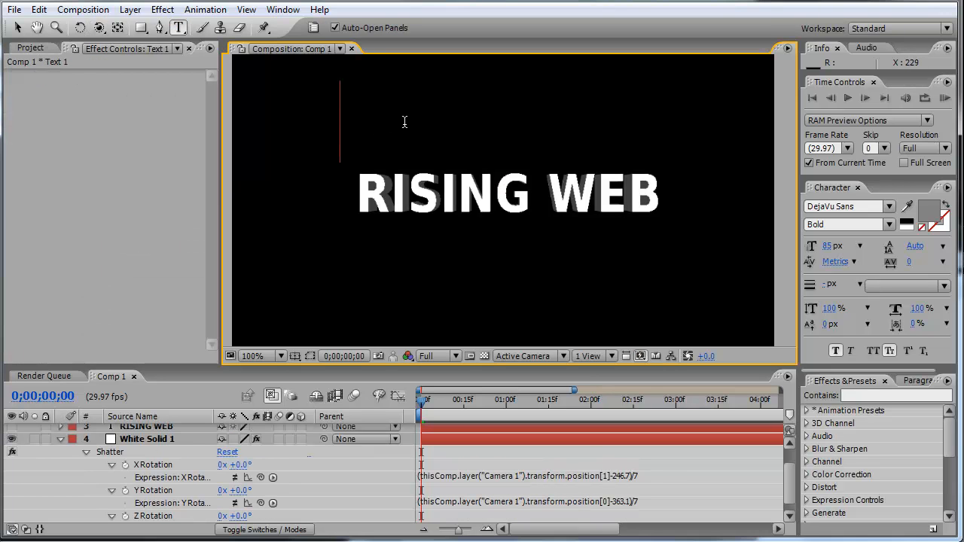
type("3D TEXT")
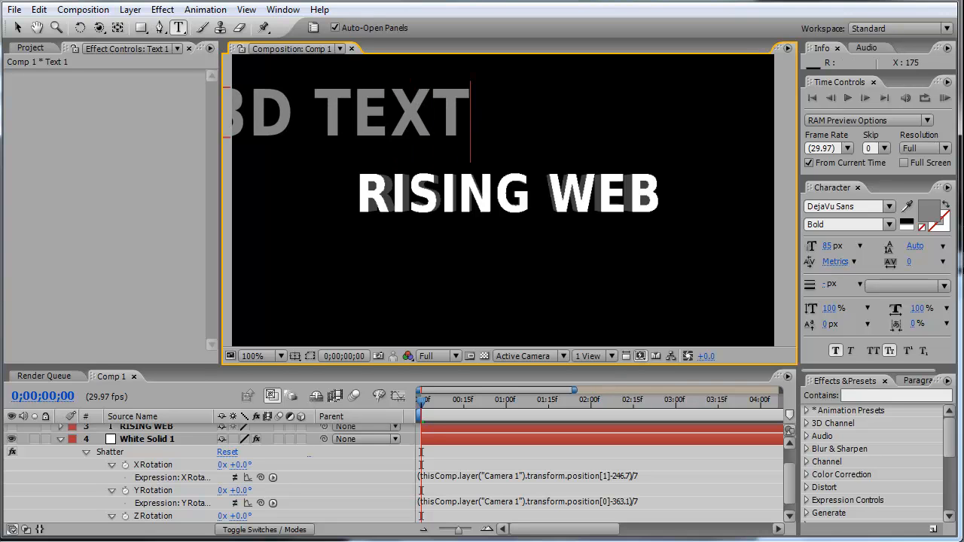
left_click(16, 27)
left_click_drag(399, 123, 568, 143)
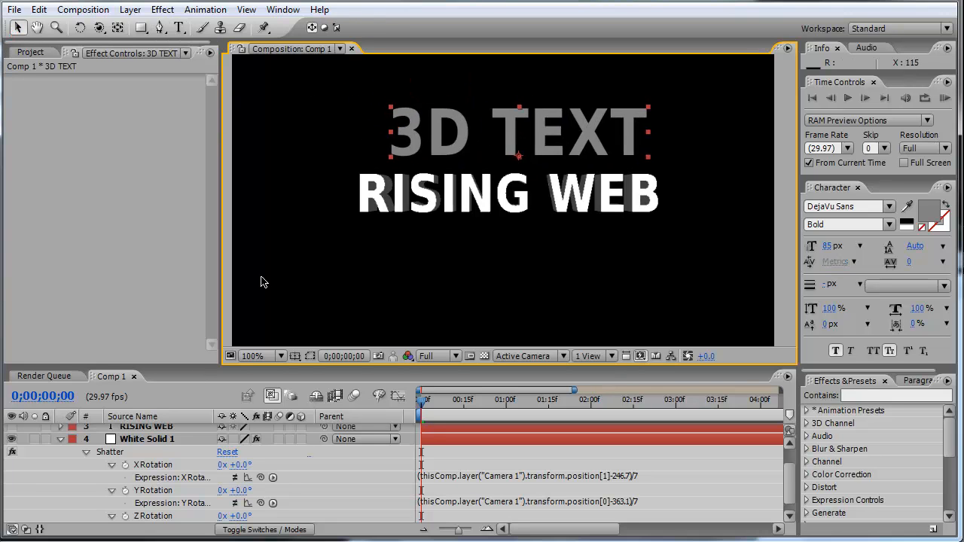
Step: Make the 3D TEXT layer three-dimensional and orbit the camera around it
scroll(276, 493, "up", 2)
left_click(305, 432)
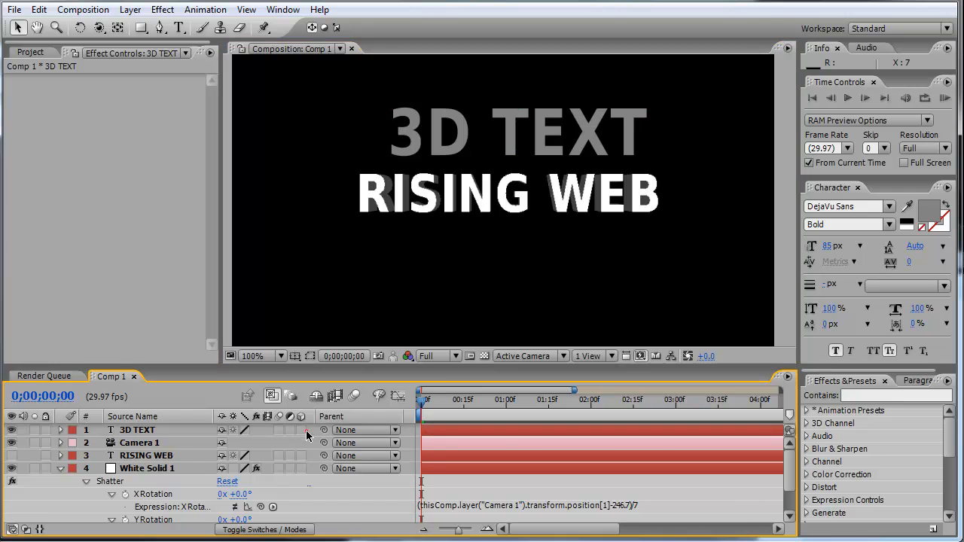
left_click(300, 431)
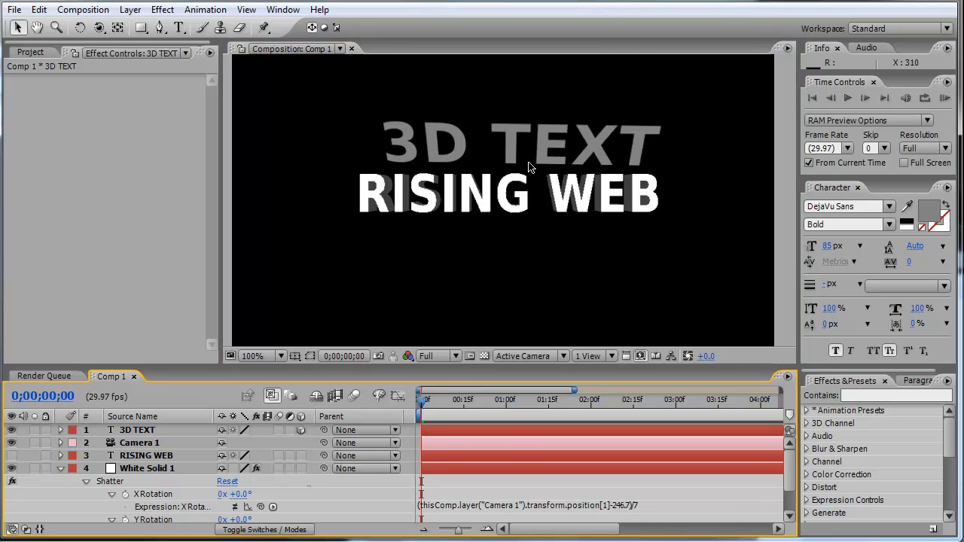
left_click(101, 28)
left_click_drag(451, 147, 497, 95)
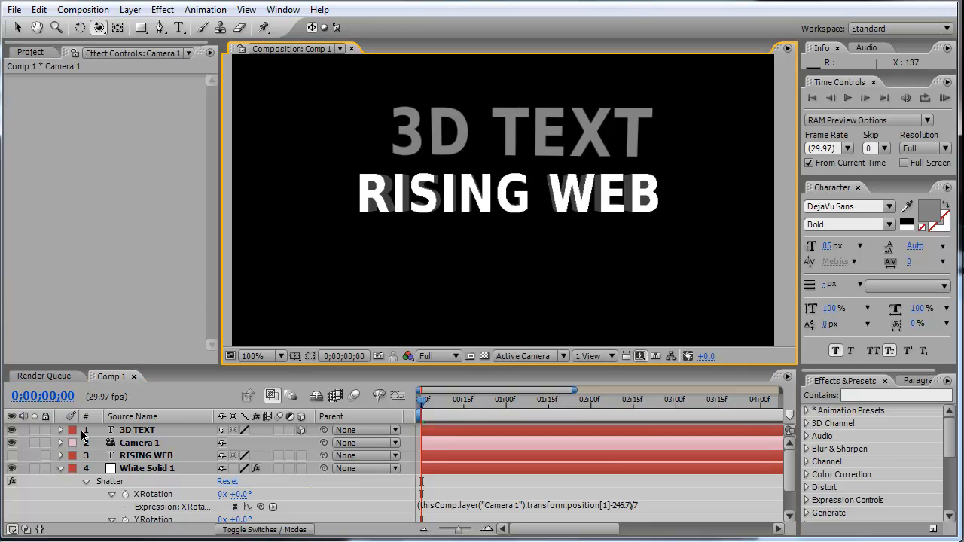
Step: Delete the 3D TEXT layer and collapse the properties of White Solid 1
left_click(143, 430)
key("Delete")
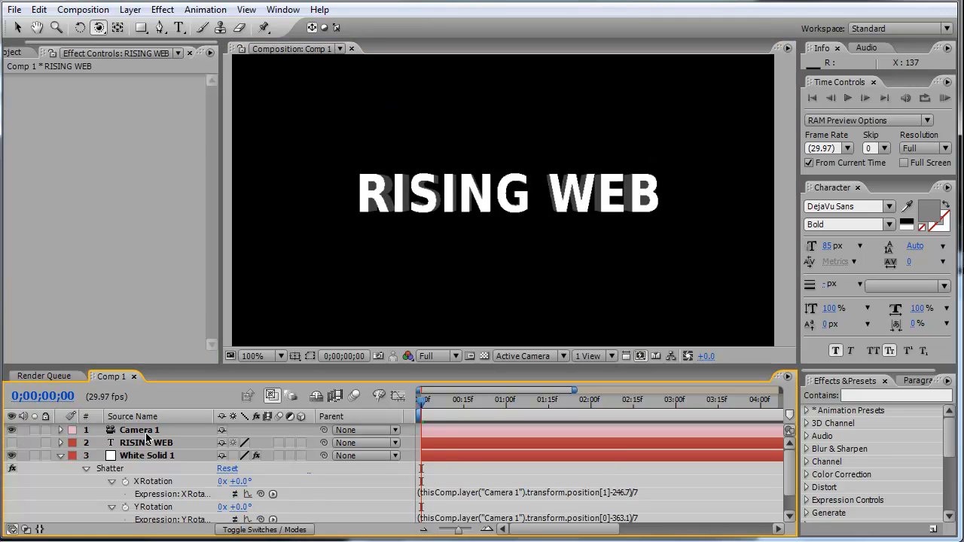
left_click(160, 455)
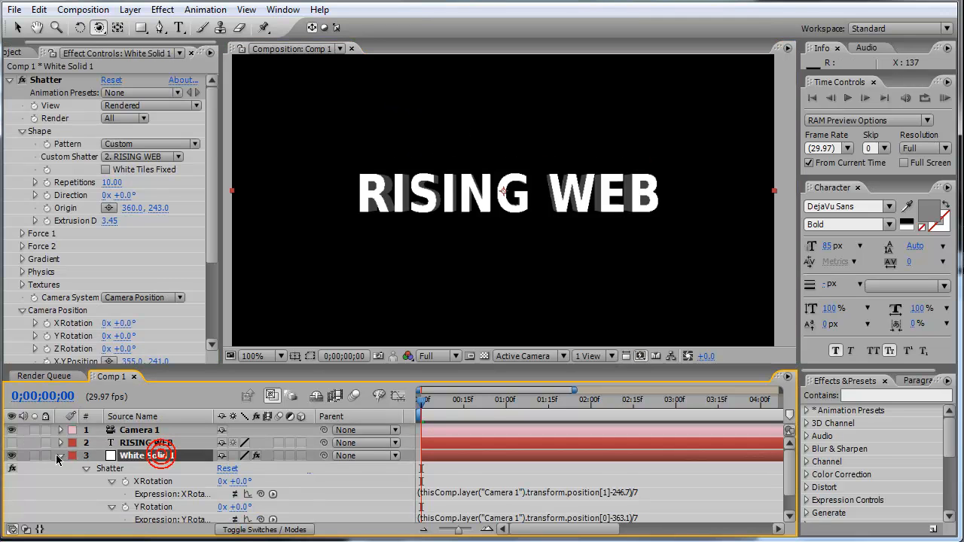
left_click(61, 455)
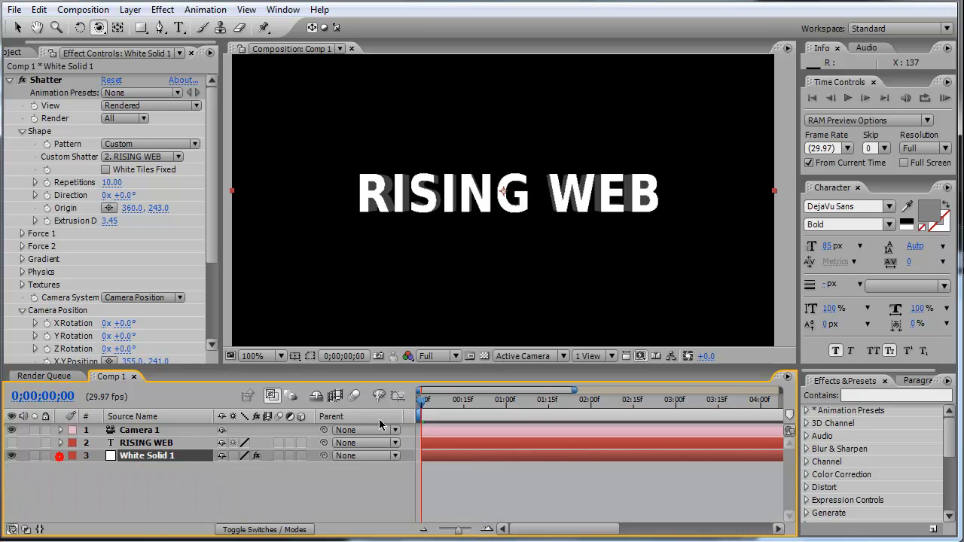
Step: Try White Solid 1 as a 3D layer while orbiting the camera, and switch its 3D option off again
left_click(301, 455)
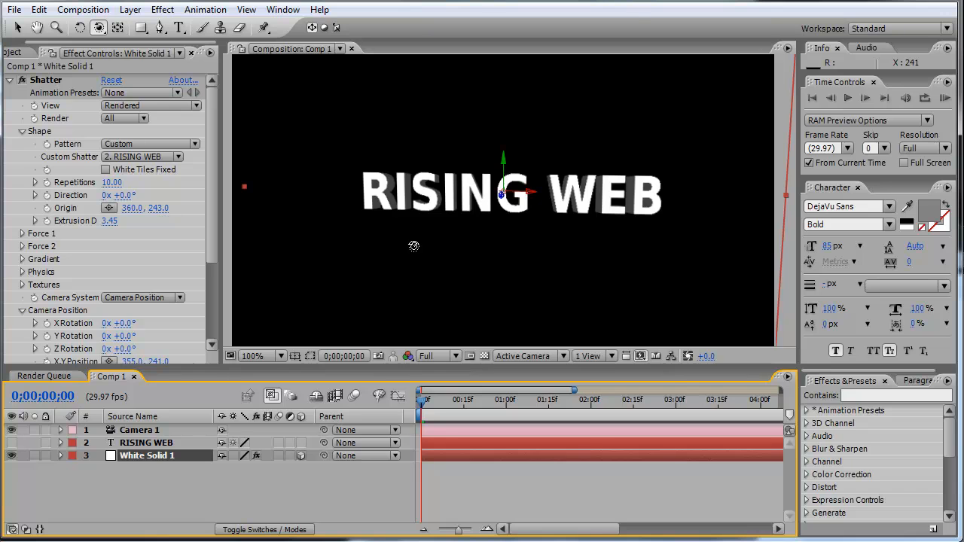
scroll(170, 147, "down", 5)
scroll(169, 158, "up", 5)
scroll(168, 172, "down", 8)
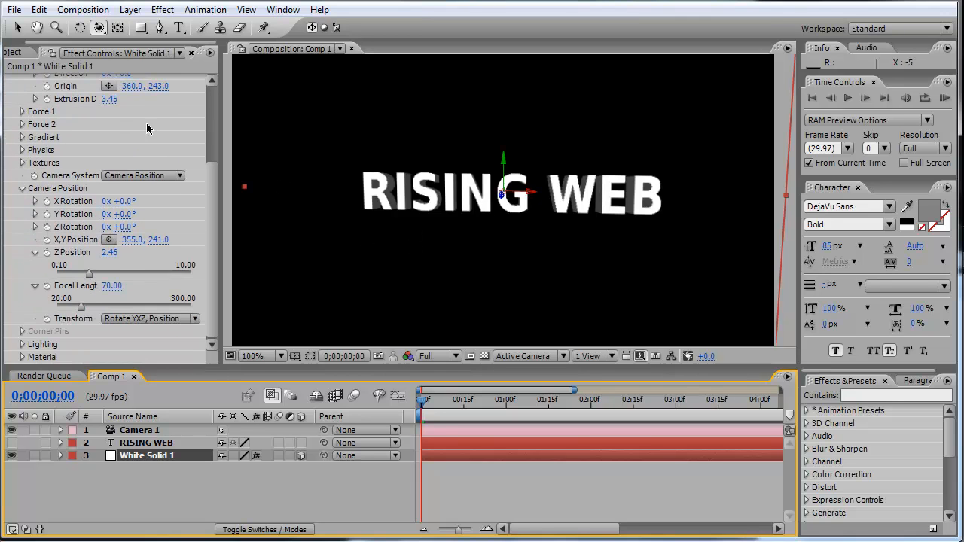
left_click_drag(416, 198, 555, 154)
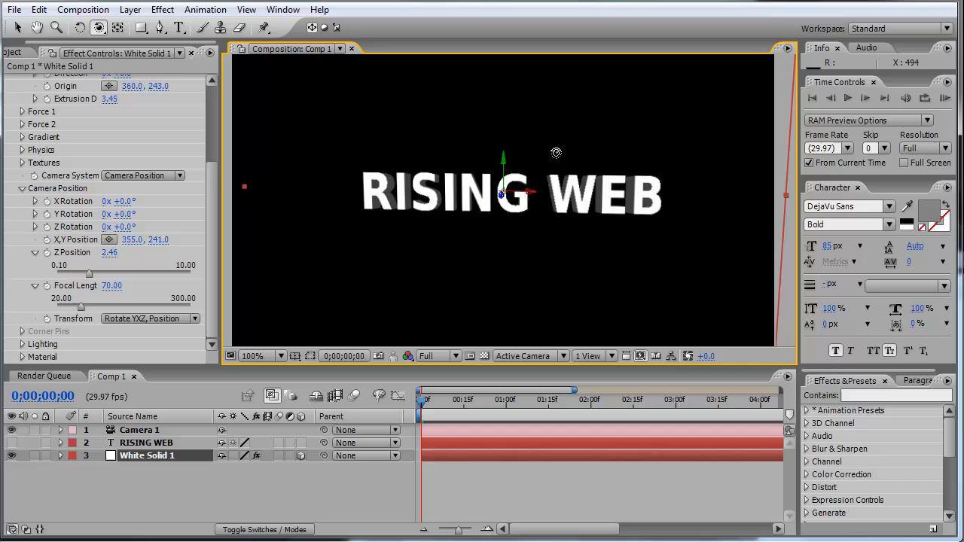
left_click(301, 455)
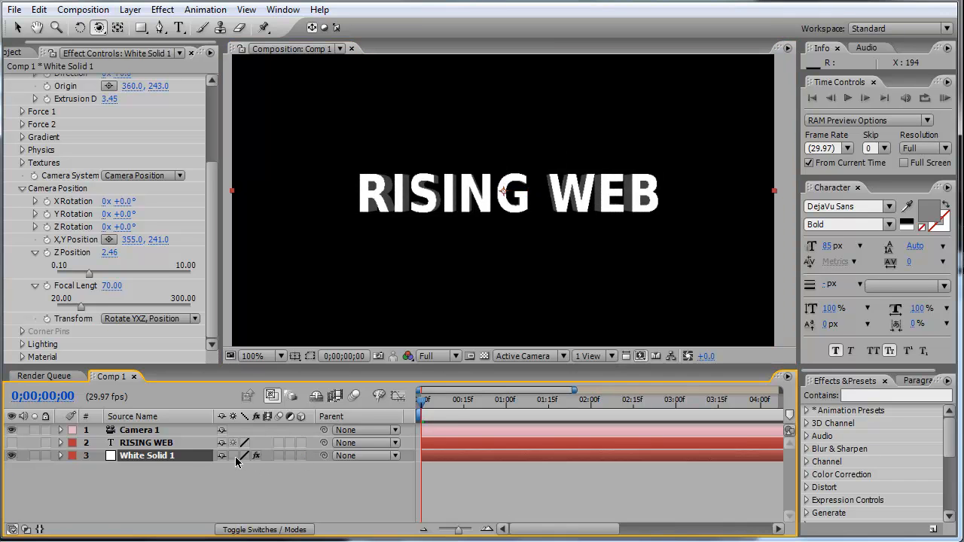
Step: Reveal the Shatter effect's rotation expressions on White Solid 1 and look through them
left_click(154, 433)
left_click(153, 456)
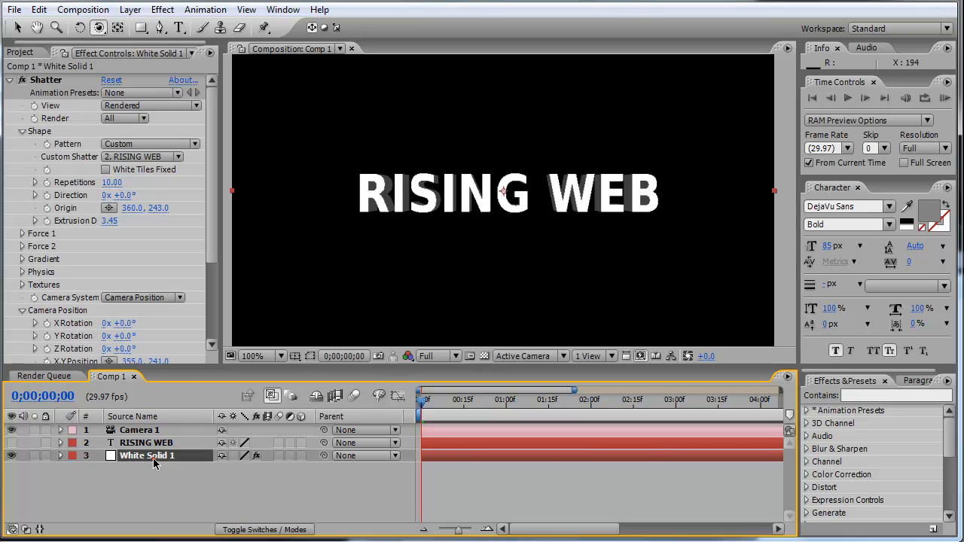
key("e")
key("e")
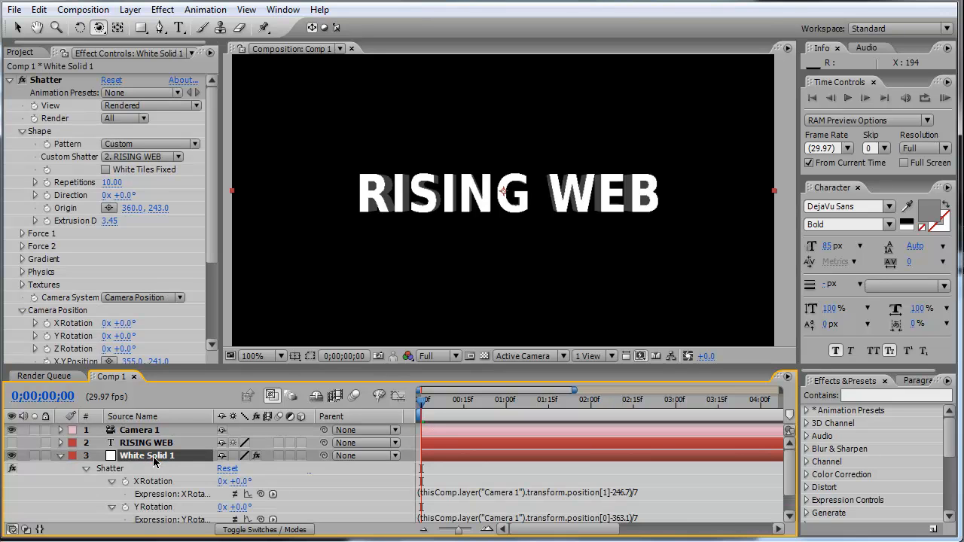
scroll(286, 481, "down", 1)
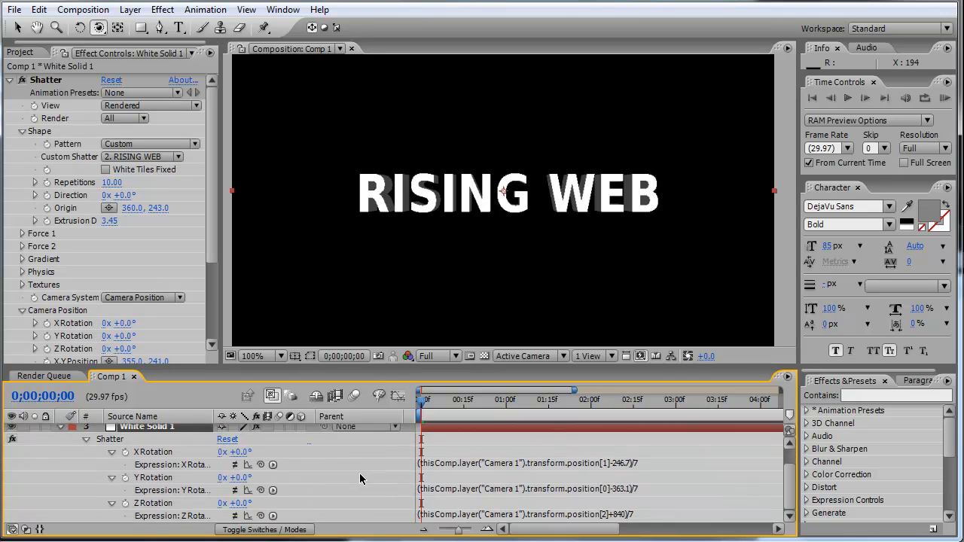
scroll(340, 490, "up", 1)
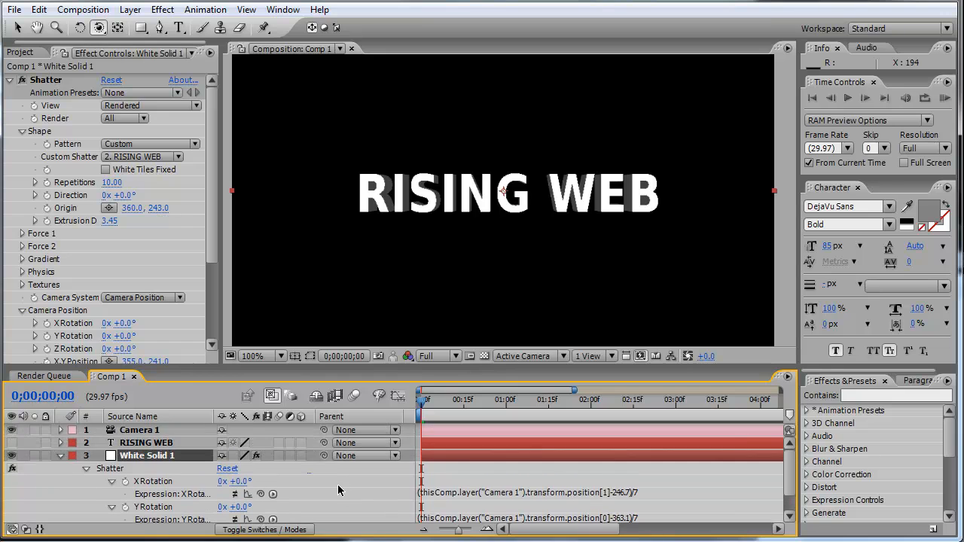
Step: Reveal Camera 1's Position property and return to the Shatter rotation expressions for comparison
left_click(121, 430)
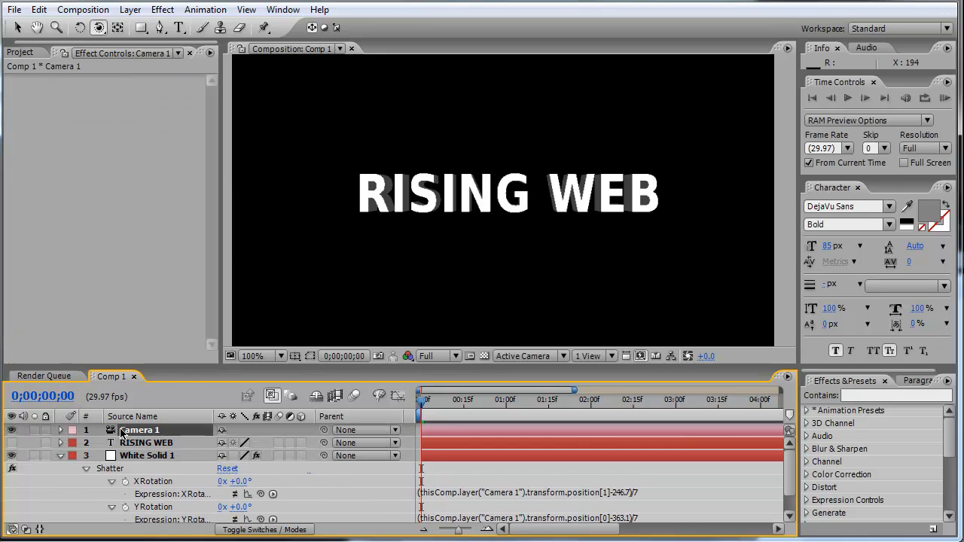
key("p")
scroll(181, 467, "down", 2)
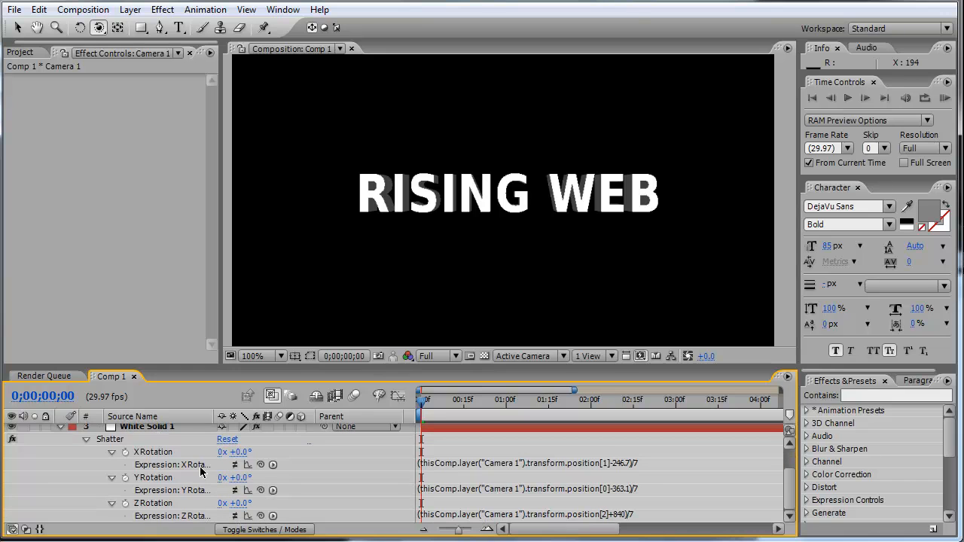
Step: Enable Shatter's X, Y and Z Rotation expressions on White Solid 1 and test them by orbiting the camera
left_click(136, 442)
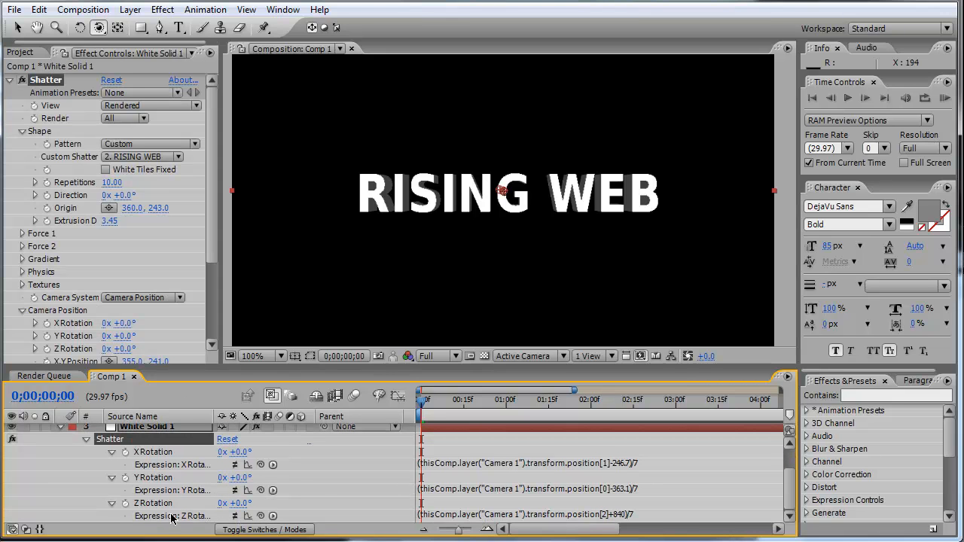
left_click(515, 211)
left_click(234, 464)
left_click(234, 490)
left_click(234, 516)
left_click_drag(527, 256, 501, 191)
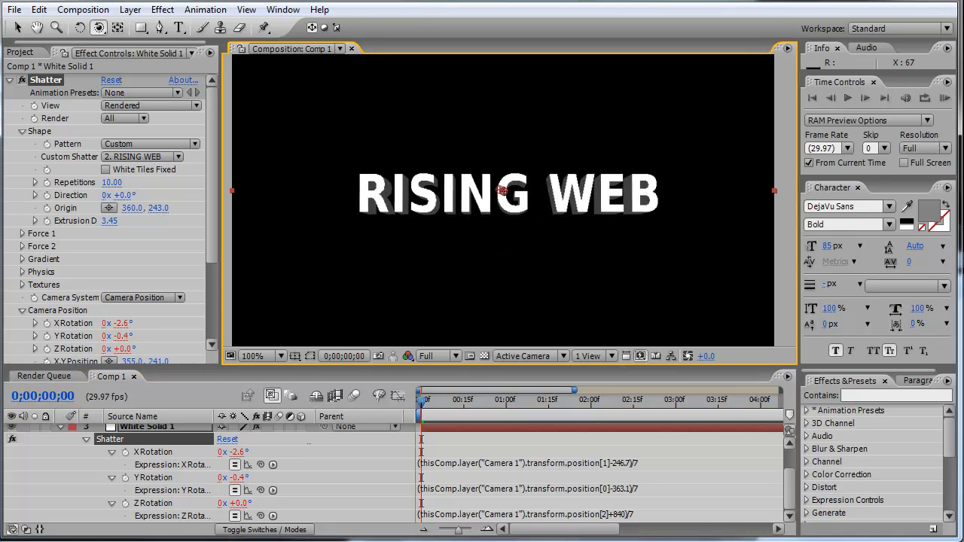
Step: Add a text layer reading "3D TEXT" in the upper part of the composition
left_click(416, 119)
type("3D TEX")
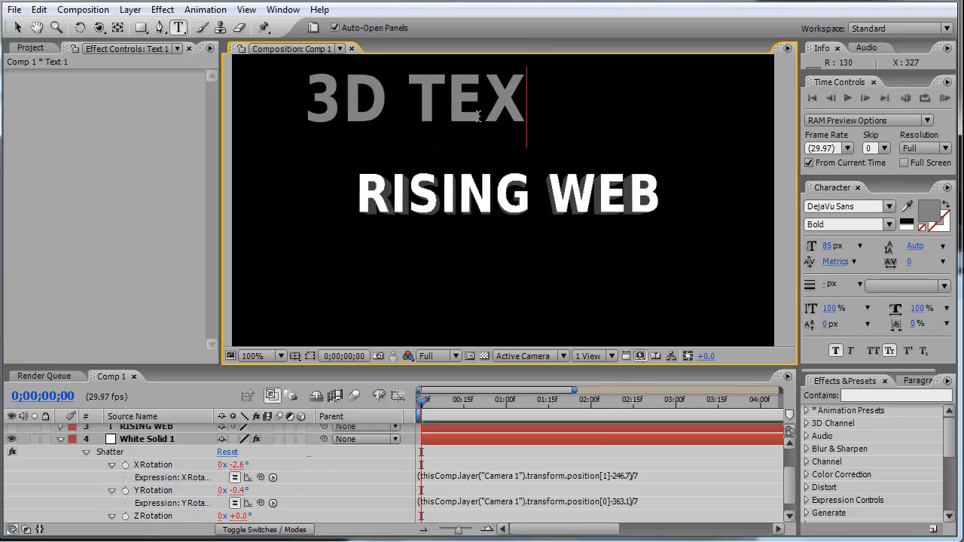
type("T")
left_click(17, 27)
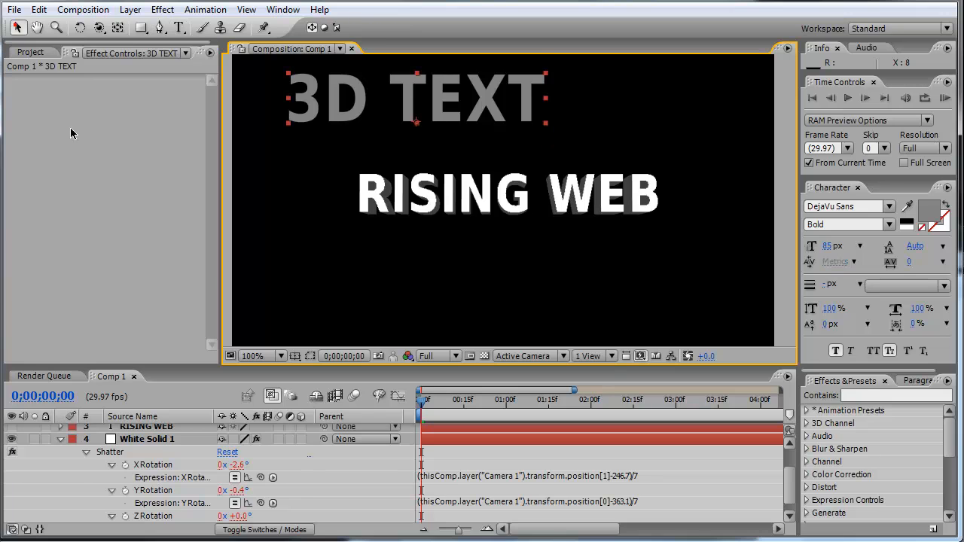
Step: Make the 3D TEXT layer three-dimensional and move it directly above RISING WEB
left_click(302, 430)
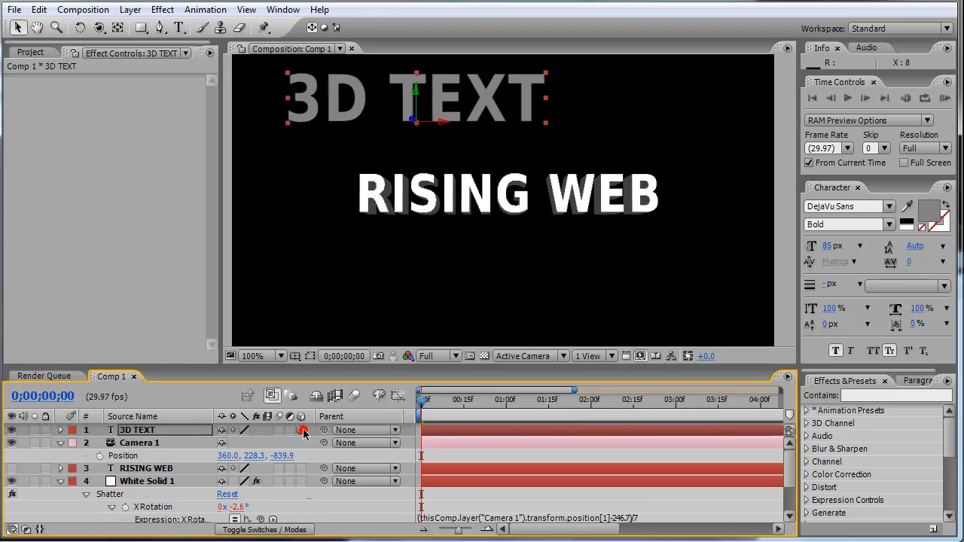
left_click_drag(421, 102, 497, 126)
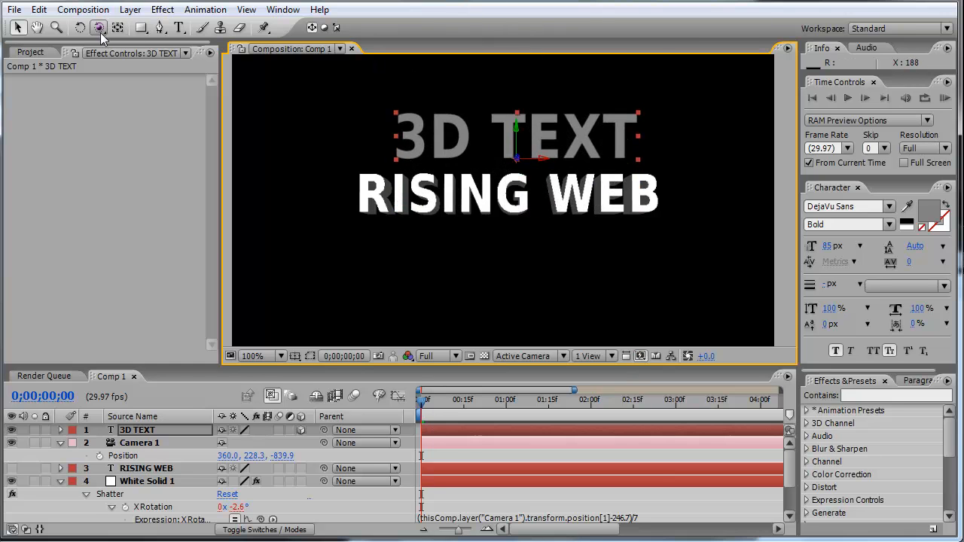
Step: Undo a trial orbit around both texts and reset Camera 1's transform
left_click_drag(365, 159, 525, 181)
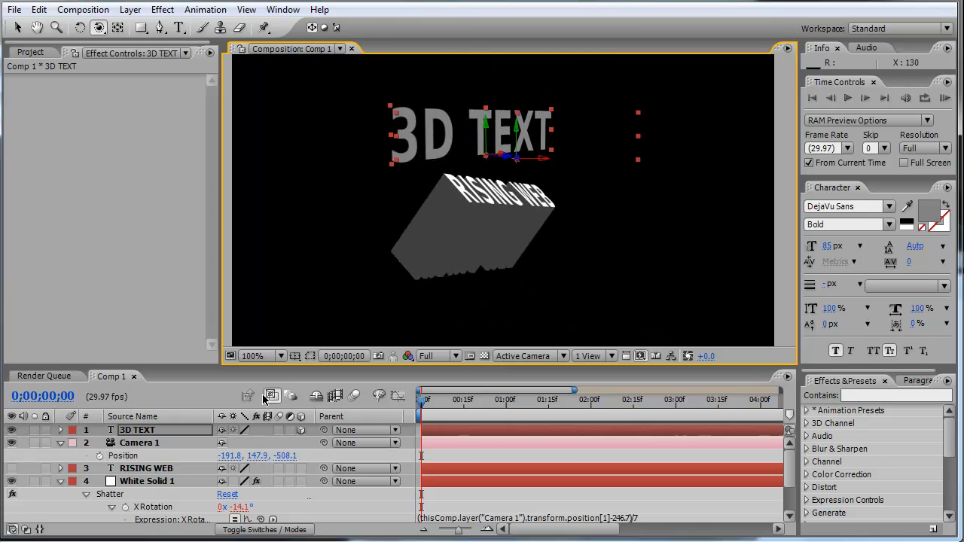
key("ctrl+z")
left_click(154, 444)
right_click(151, 442)
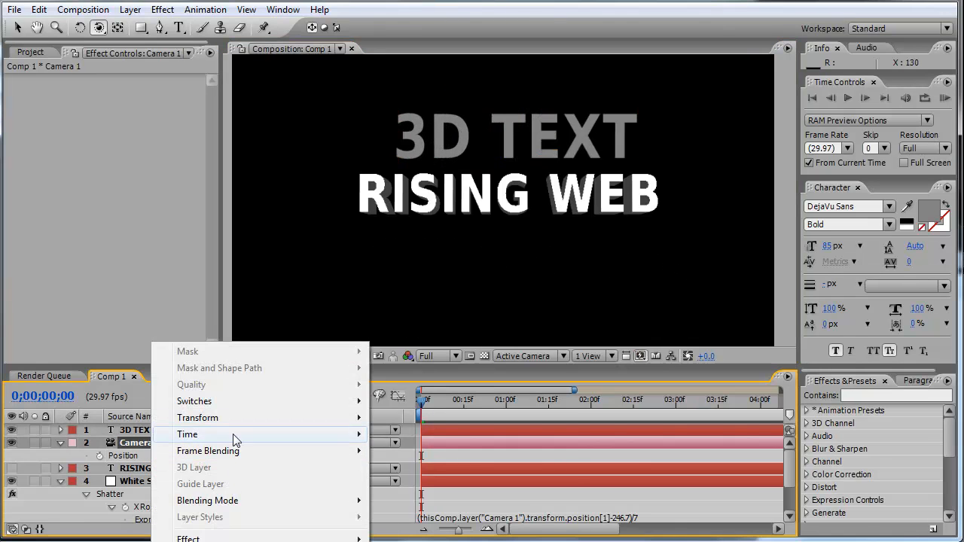
mouse_move(234, 425)
left_click(434, 425)
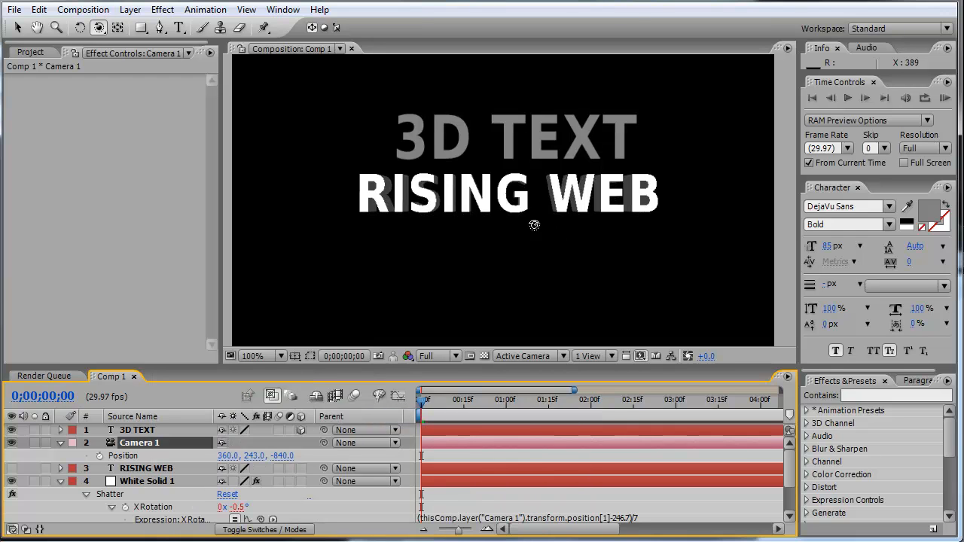
Step: Try orbiting the camera to compare how 3D TEXT and RISING WEB rotate, undoing each orbit
left_click_drag(412, 195, 649, 185)
key("ctrl+z")
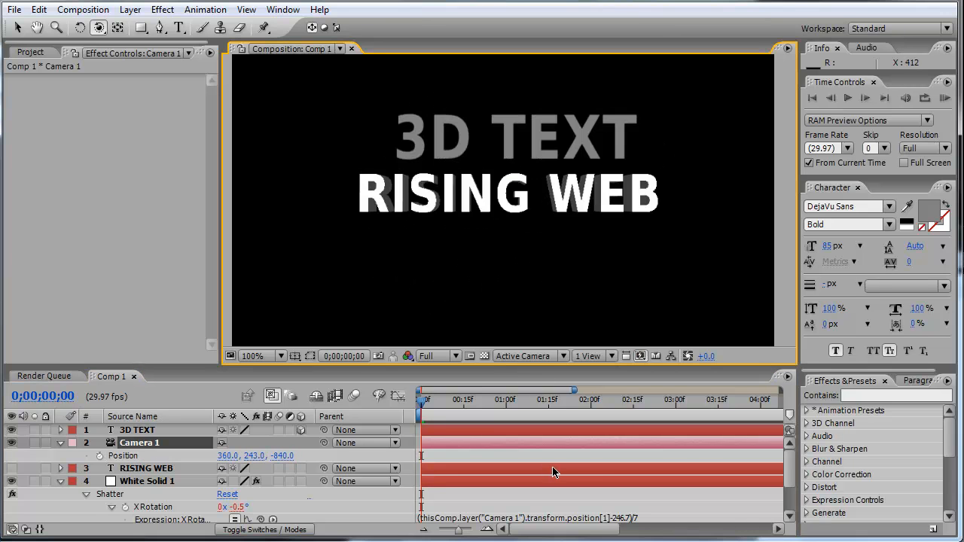
scroll(546, 471, "down", 2)
left_click_drag(466, 192, 503, 251)
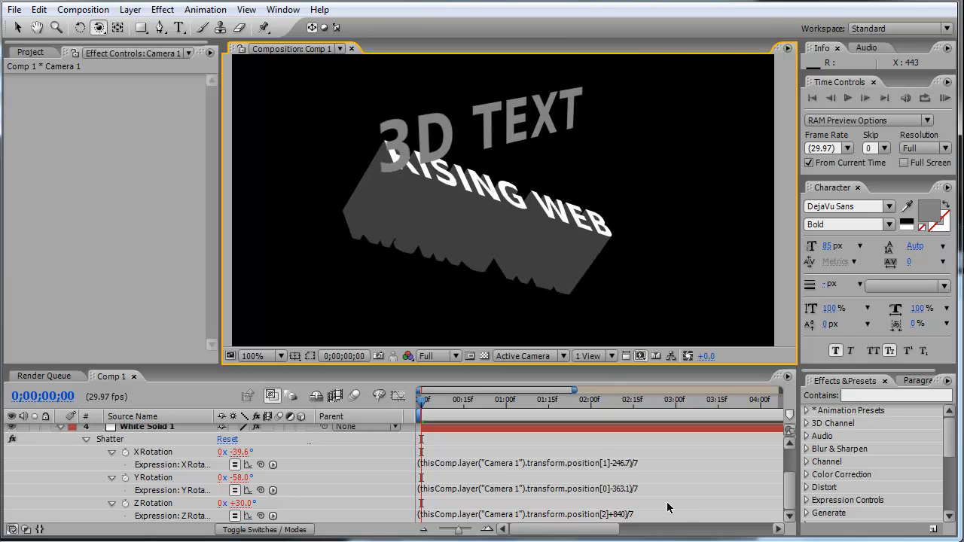
key("ctrl+z")
Step: Set the divisor to 2 in Shatter's X, Y and Z Rotation expressions and test them with a camera orbit
left_click(645, 464)
left_click(652, 465)
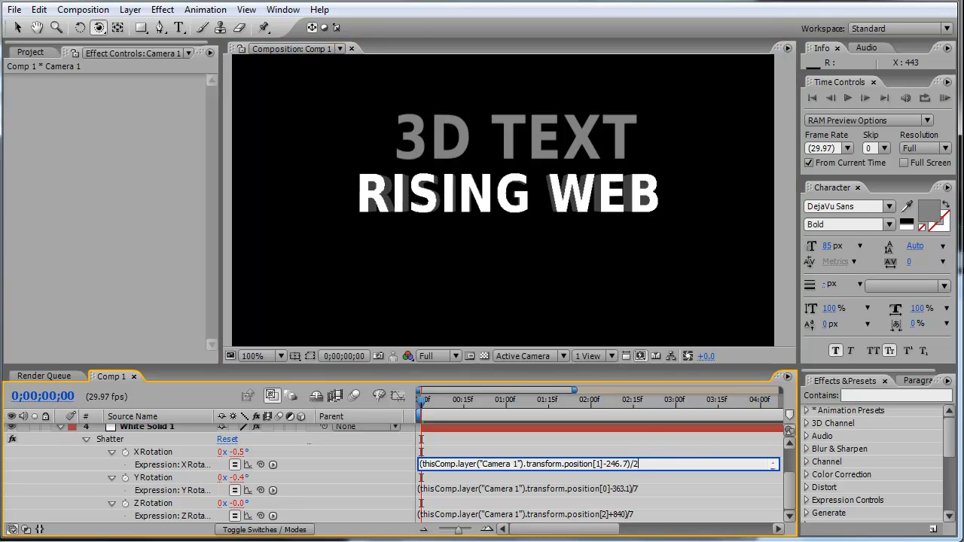
left_click(656, 489)
left_click(657, 489)
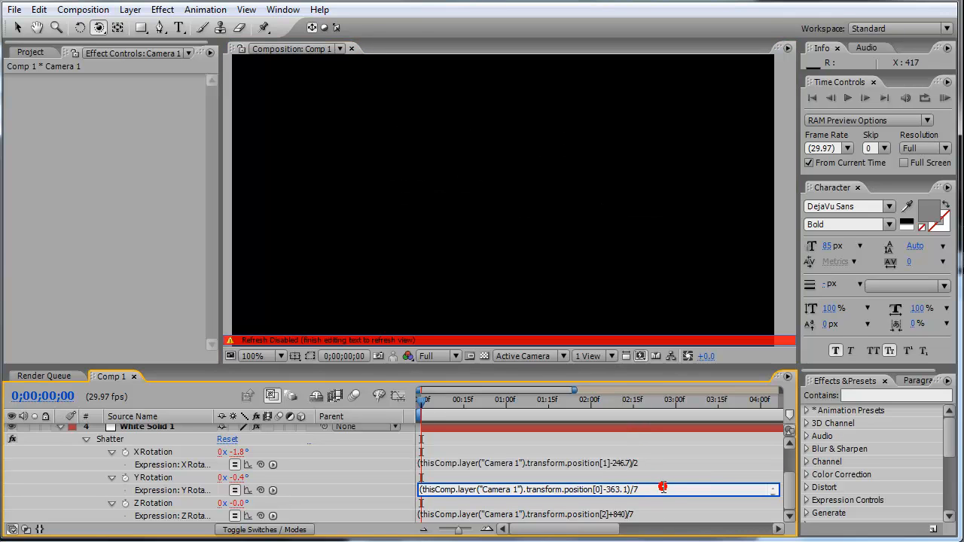
left_click(652, 515)
left_click(652, 515)
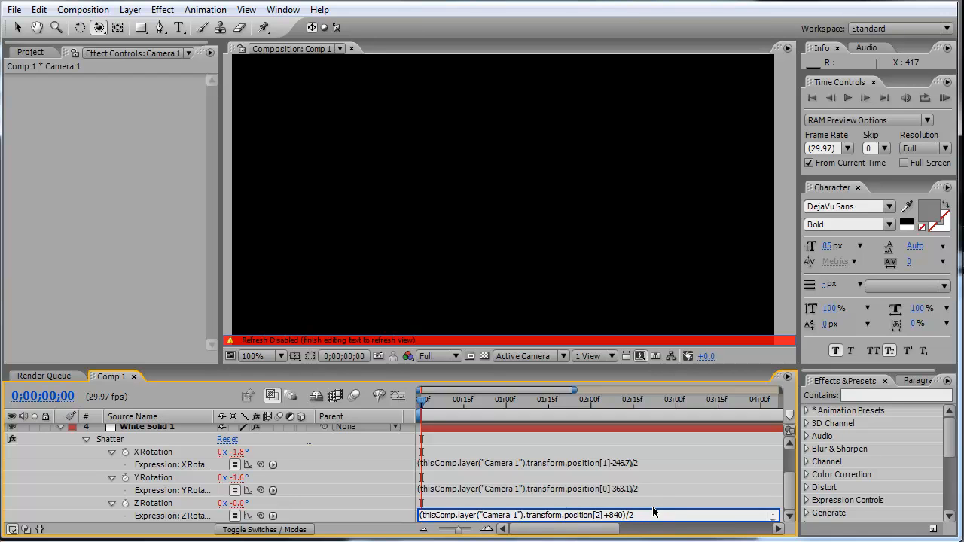
left_click(653, 507)
mouse_move(518, 192)
left_mouse_down()
mouse_move(548, 198)
mouse_move(450, 185)
mouse_move(478, 183)
mouse_move(499, 246)
mouse_move(507, 178)
mouse_move(510, 230)
mouse_move(550, 248)
mouse_move(562, 219)
mouse_move(575, 224)
mouse_move(564, 316)
mouse_move(516, 254)
mouse_move(497, 263)
mouse_move(537, 346)
mouse_move(586, 291)
mouse_move(557, 323)
mouse_move(542, 251)
mouse_move(613, 194)
mouse_move(598, 157)
mouse_move(618, 147)
mouse_move(620, 123)
mouse_move(529, 126)
mouse_move(498, 145)
mouse_move(466, 195)
mouse_move(523, 193)
mouse_move(460, 194)
mouse_move(523, 188)
left_mouse_up()
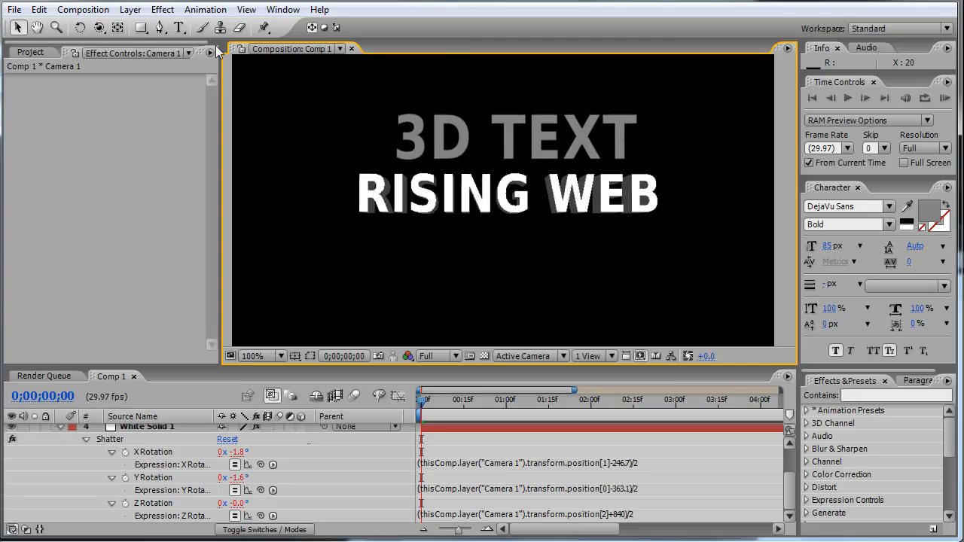
Step: Adjust the depth and height of the 3D TEXT layer above RISING WEB
left_click_drag(519, 162, 233, 343)
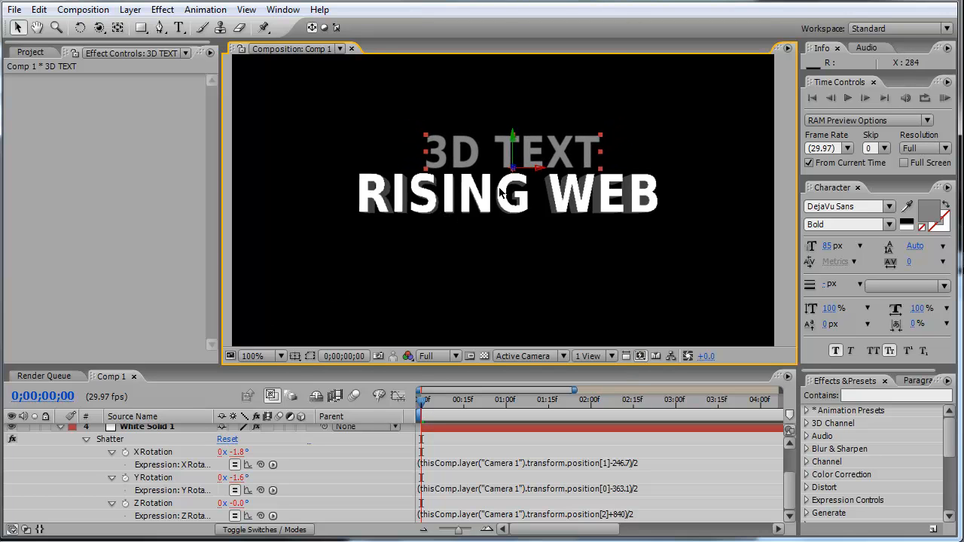
mouse_move(509, 148)
left_mouse_down()
mouse_move(510, 193)
mouse_move(509, 150)
left_mouse_up()
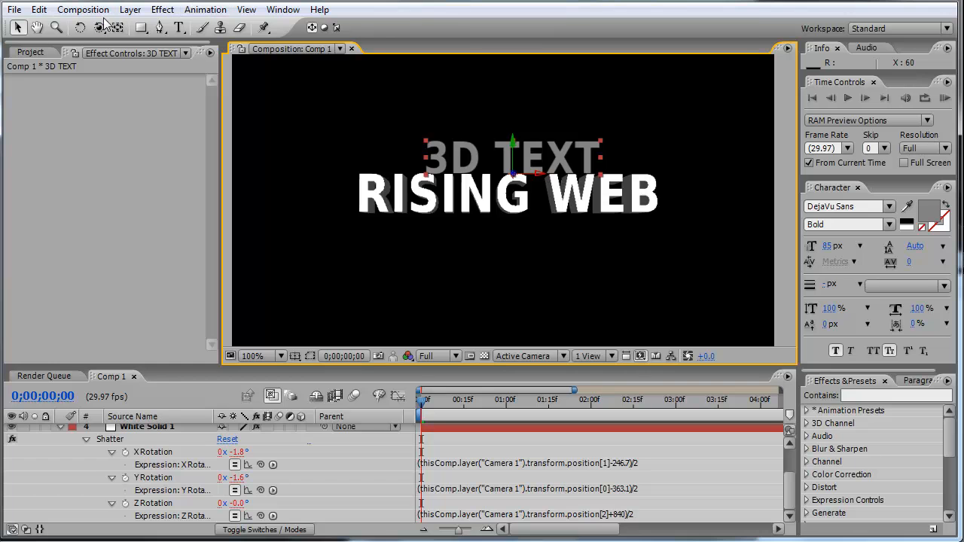
left_click_drag(432, 134, 495, 185)
left_click_drag(513, 176, 963, 207)
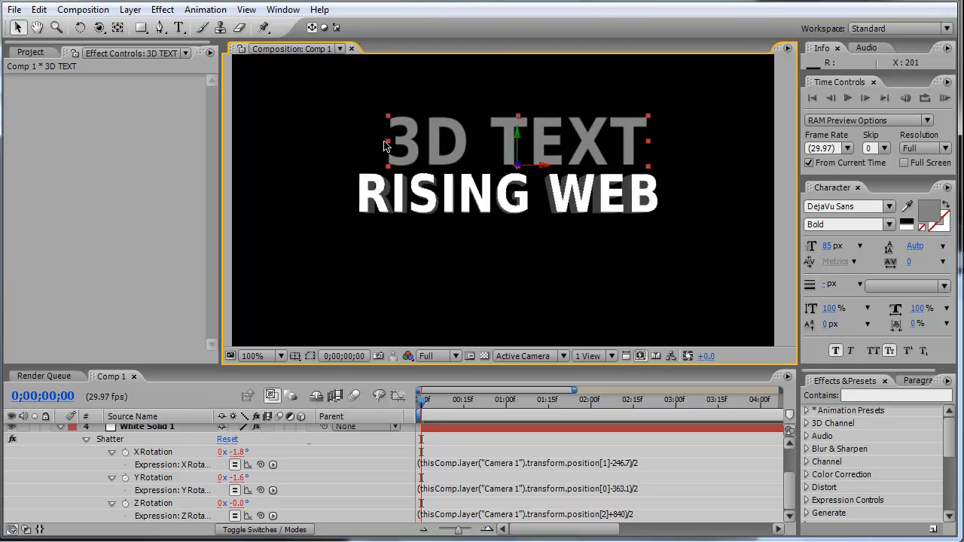
left_click_drag(518, 170, 963, 192)
Step: Orbit the camera around both texts and compare Camera 1's position with Shatter's rotation values
left_click_drag(335, 97, 605, 141)
scroll(277, 437, "up", 3)
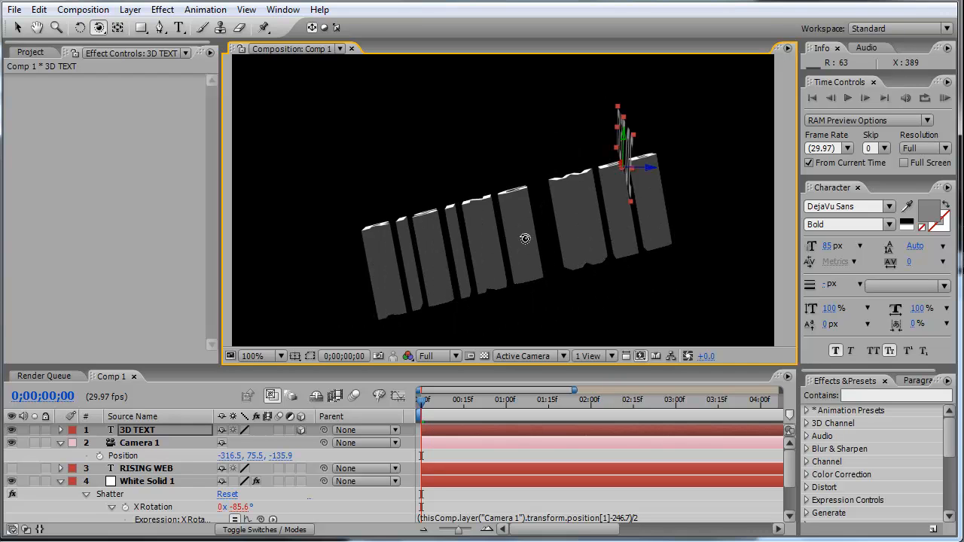
scroll(525, 238, "down", 2)
scroll(525, 239, "up", 2)
left_click_drag(557, 236, 559, 200)
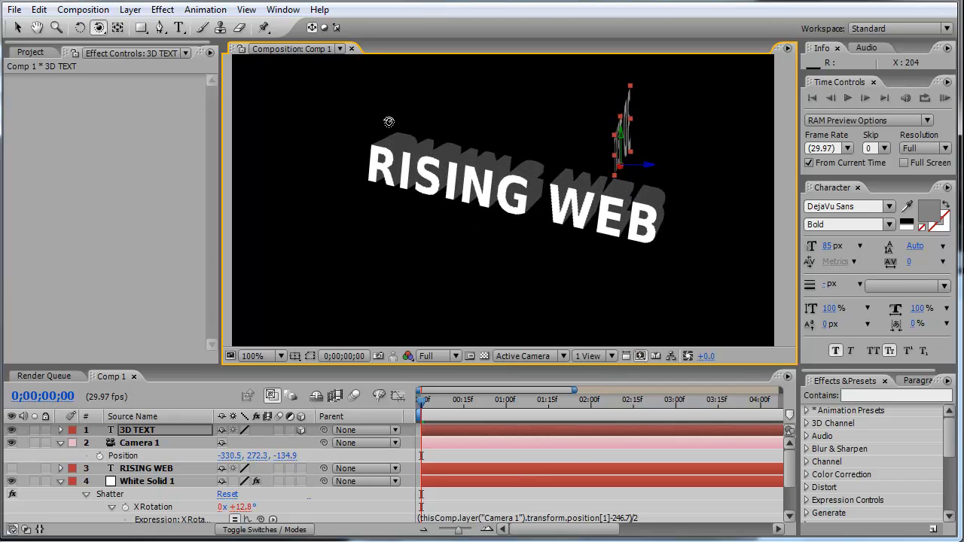
scroll(248, 467, "down", 3)
scroll(189, 460, "up", 2)
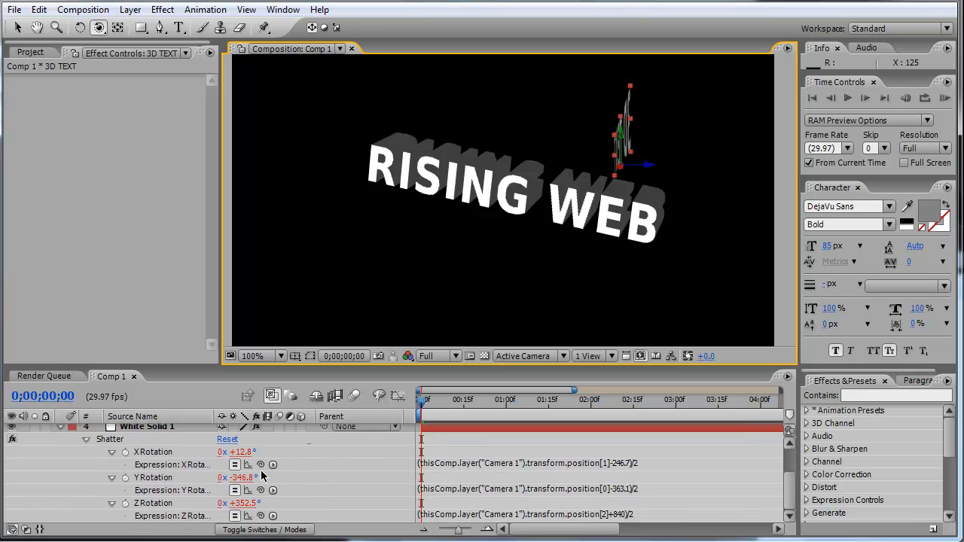
scroll(136, 452, "down", 2)
Step: Delete the expression from Shatter's X Rotation on White Solid 1
left_click(160, 440)
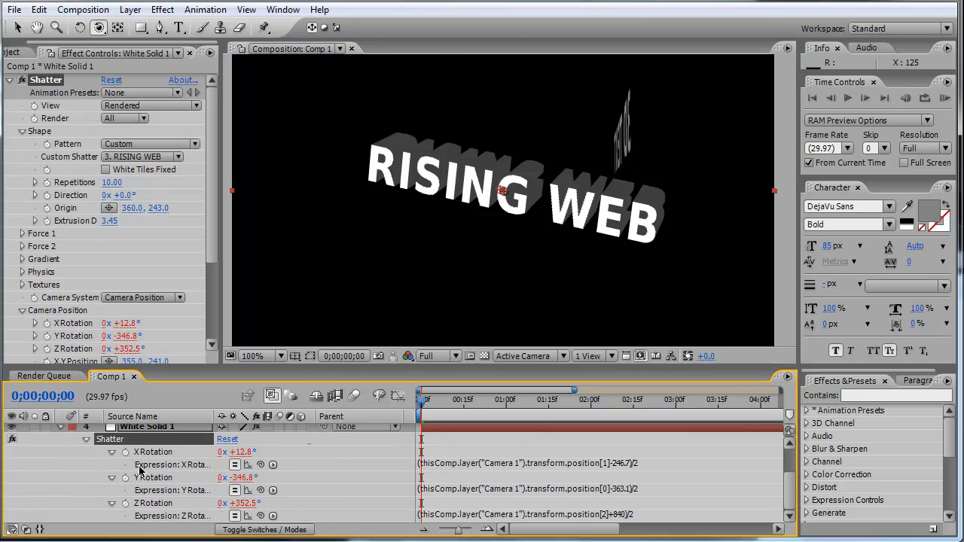
left_click(487, 464)
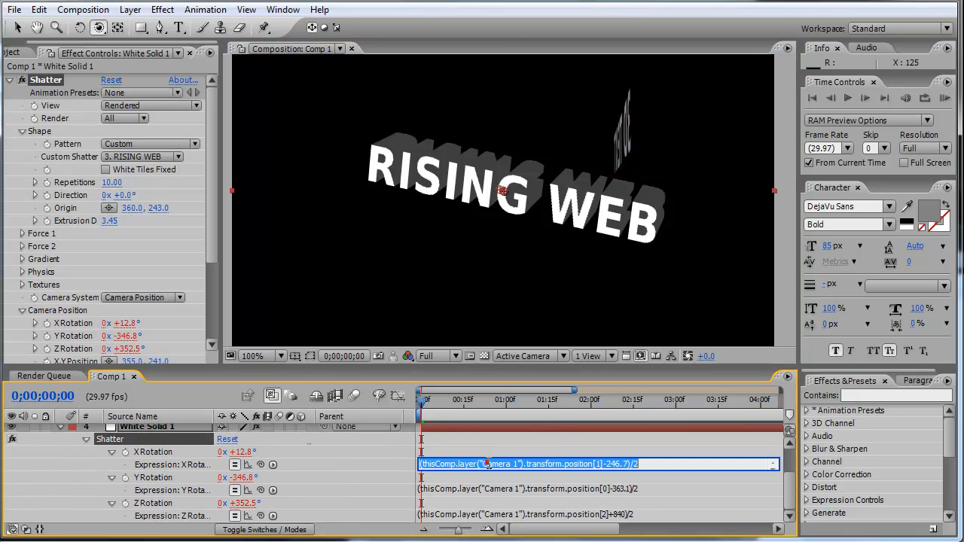
left_click(616, 461)
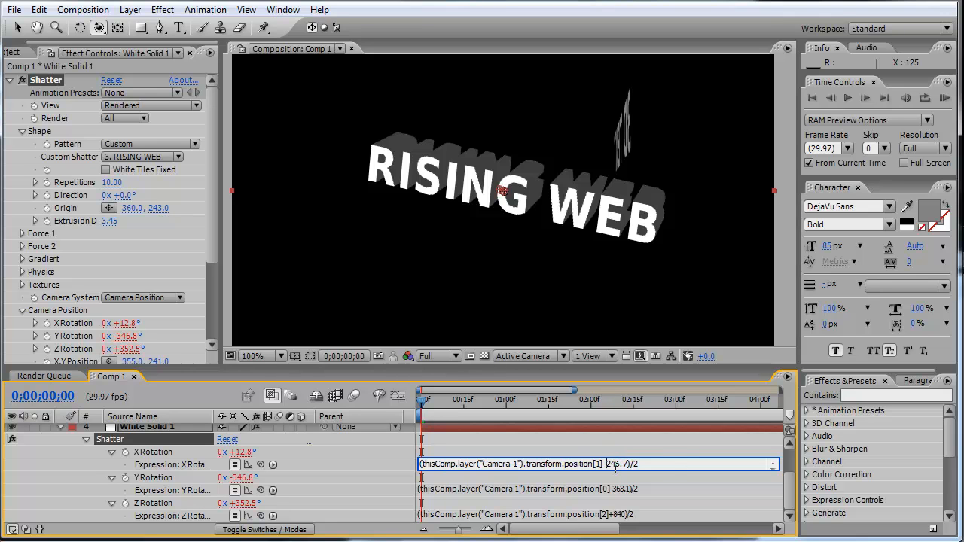
left_click_drag(667, 464, 422, 464)
key("BackSpace")
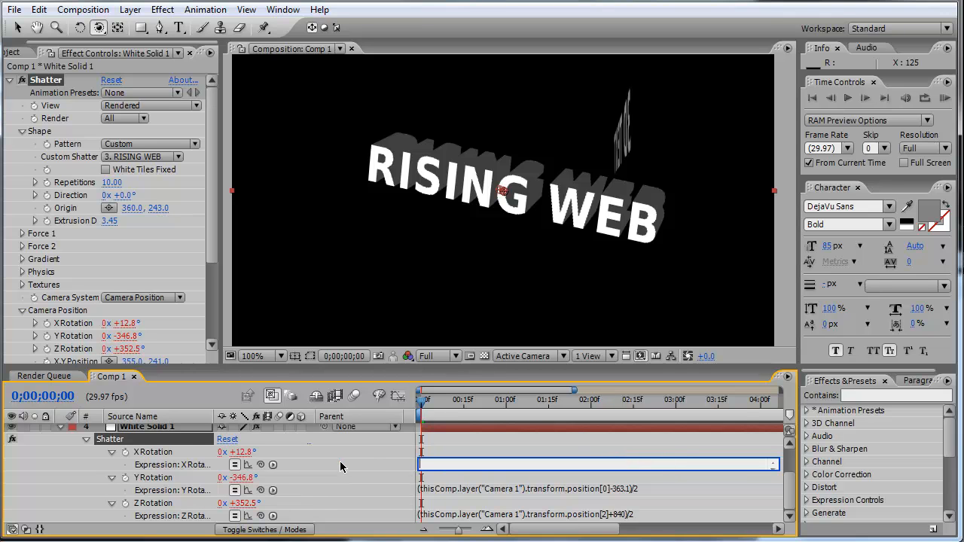
left_click(340, 464)
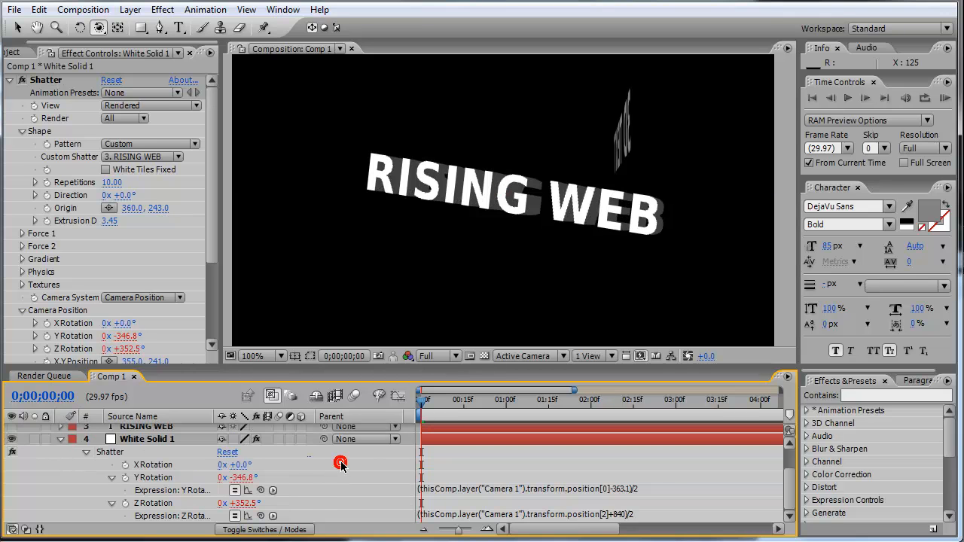
Step: Add an X Rotation expression linked to Camera 1's Y position: thisComp.layer("Camera 1").transform.position[1]
left_click(158, 465)
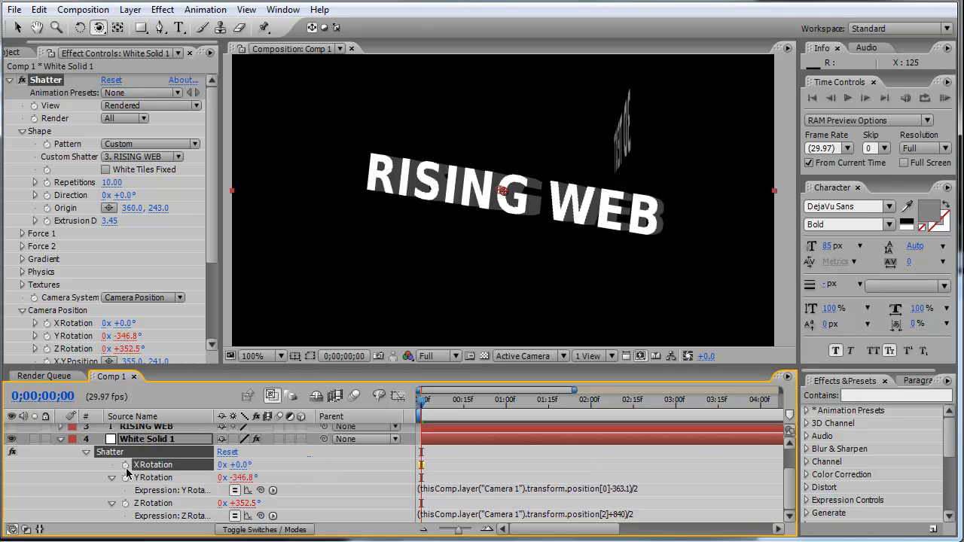
left_click(125, 464, "alt")
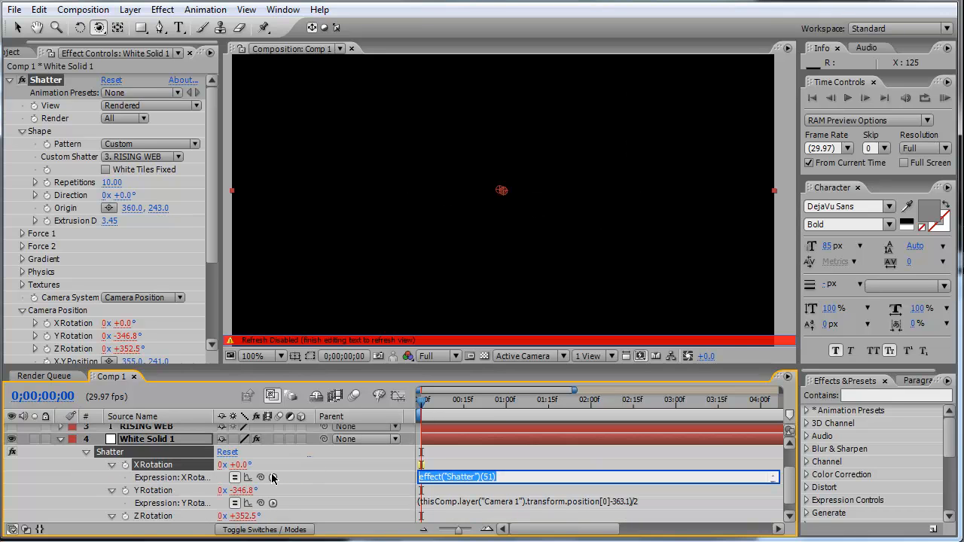
left_click_drag(261, 477, 227, 456)
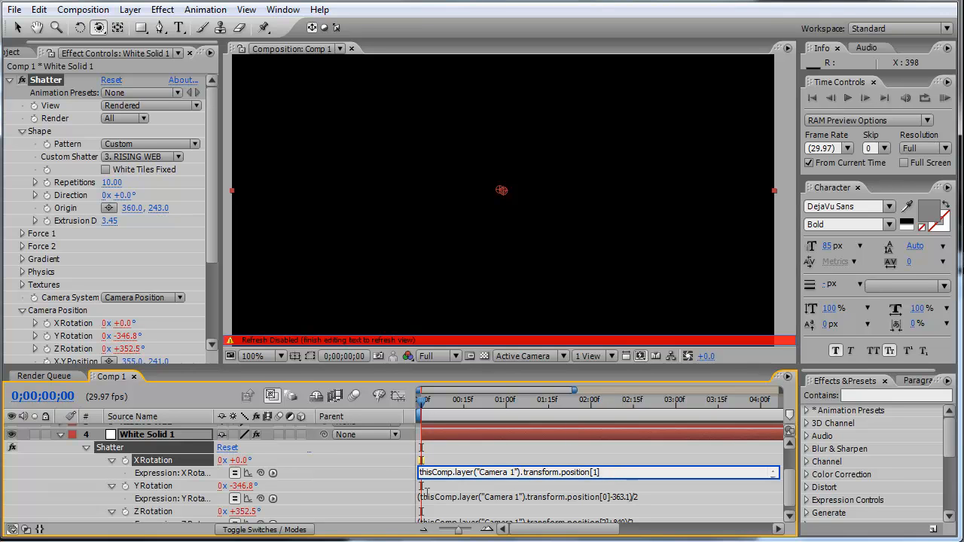
left_click(510, 456)
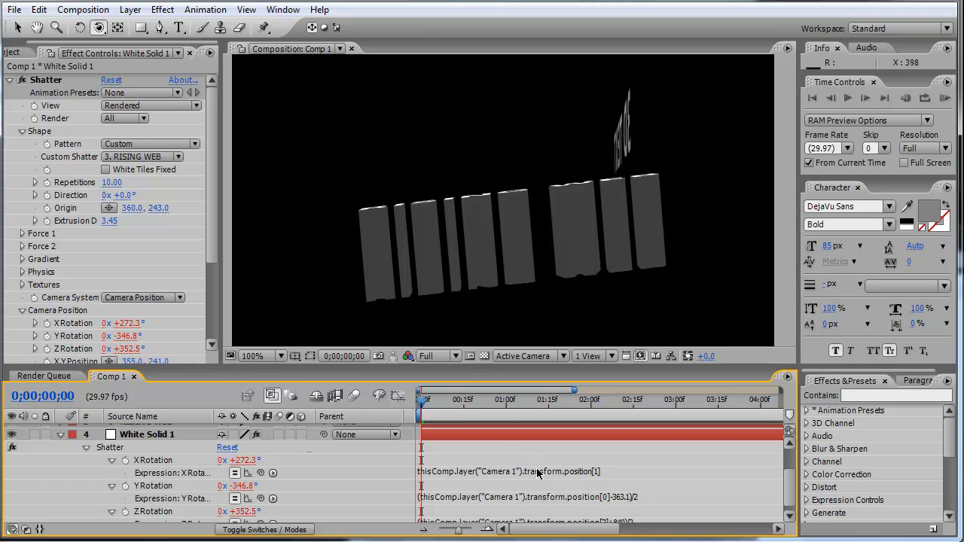
Step: Try a camera orbit to see how the direct link to Camera 1's position affects X Rotation
left_click(538, 471)
left_click(587, 472)
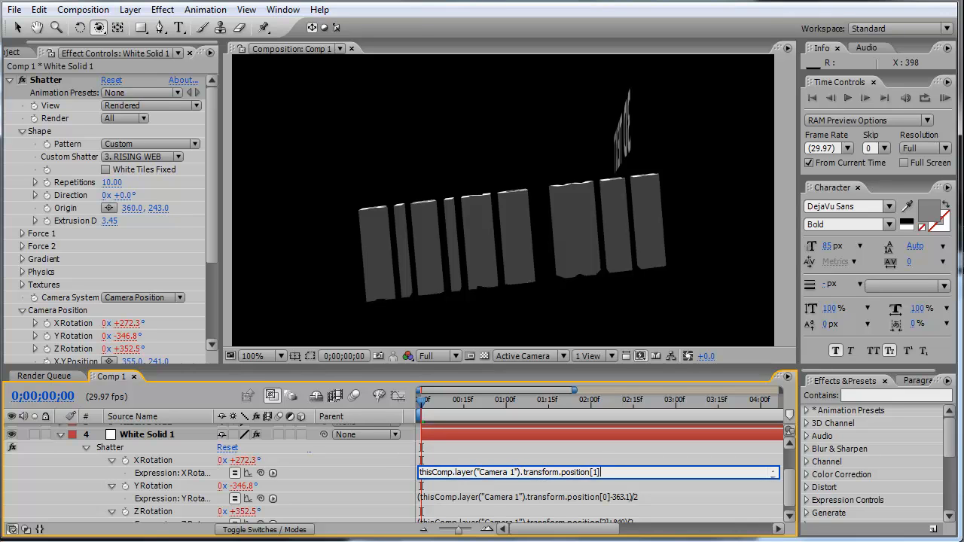
left_click_drag(523, 213, 530, 240)
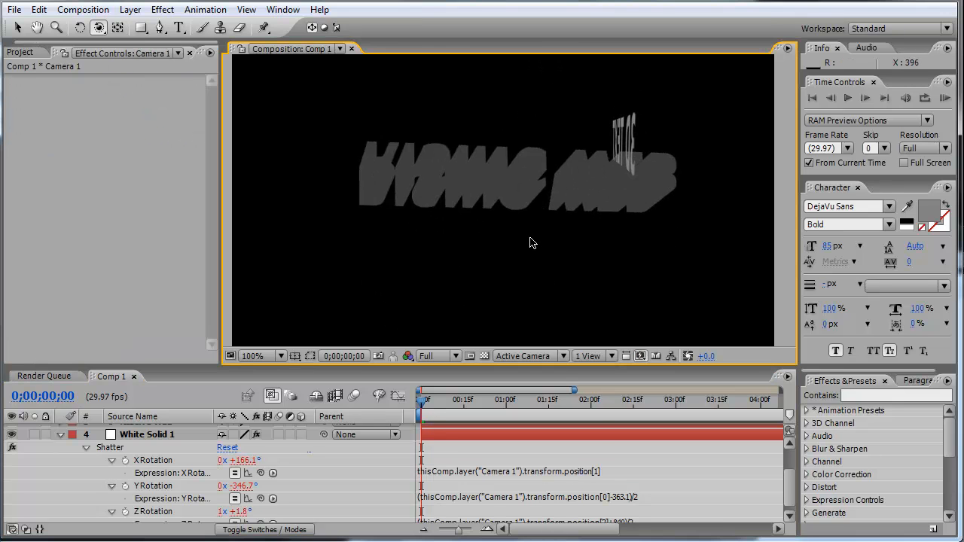
Step: Offset Shatter's X Rotation expression by 272.3, making it (thisComp.layer("Camera 1").transform.position[1]-272.3)
left_click(612, 472)
left_click(623, 472)
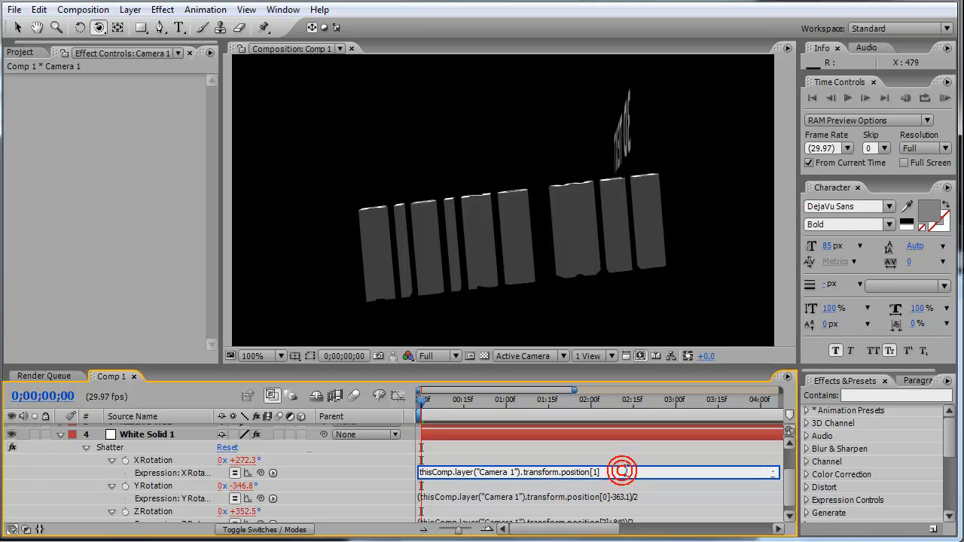
type("(")
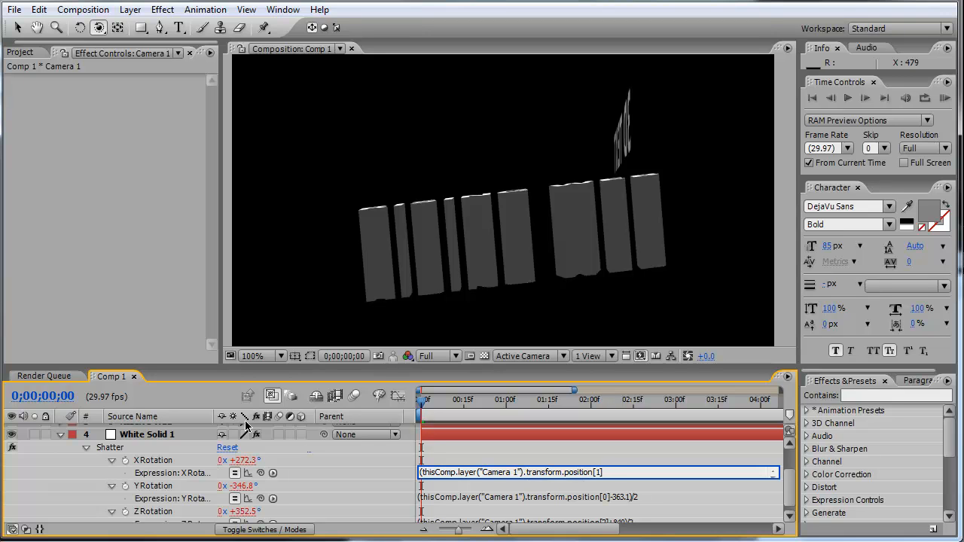
type("272.3")
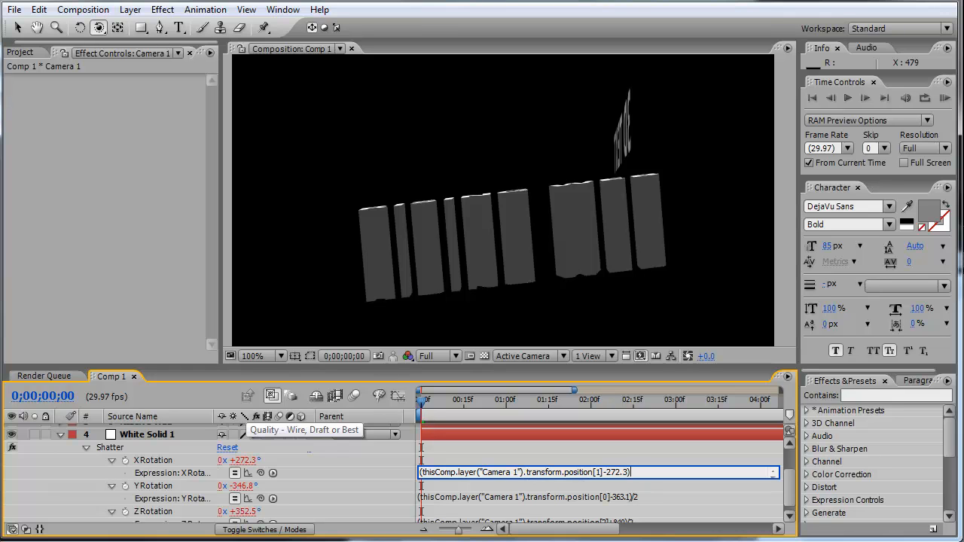
left_click(412, 299)
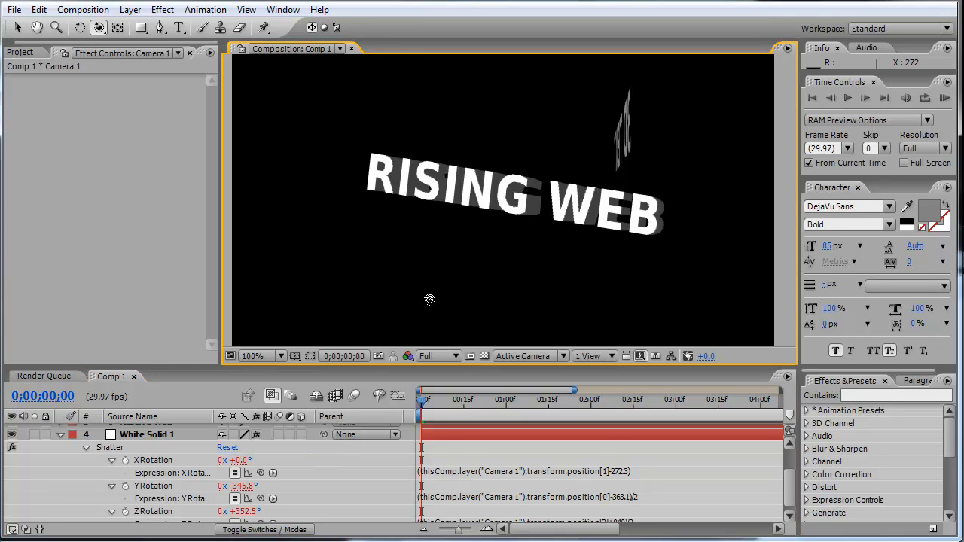
Step: Divide the offset X Rotation expression by 2 and orbit the camera to test the text's response
left_click(644, 469)
left_click(645, 471)
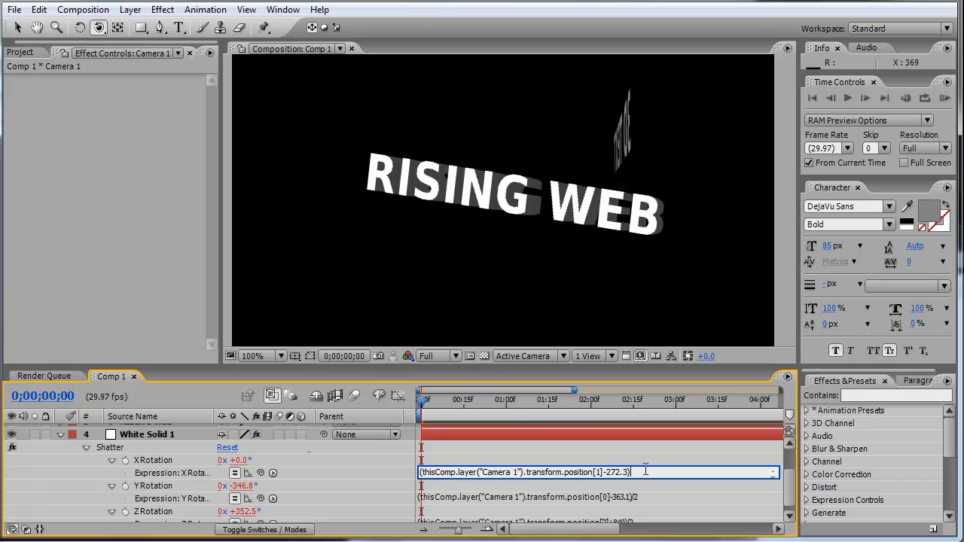
left_click_drag(586, 220, 641, 478)
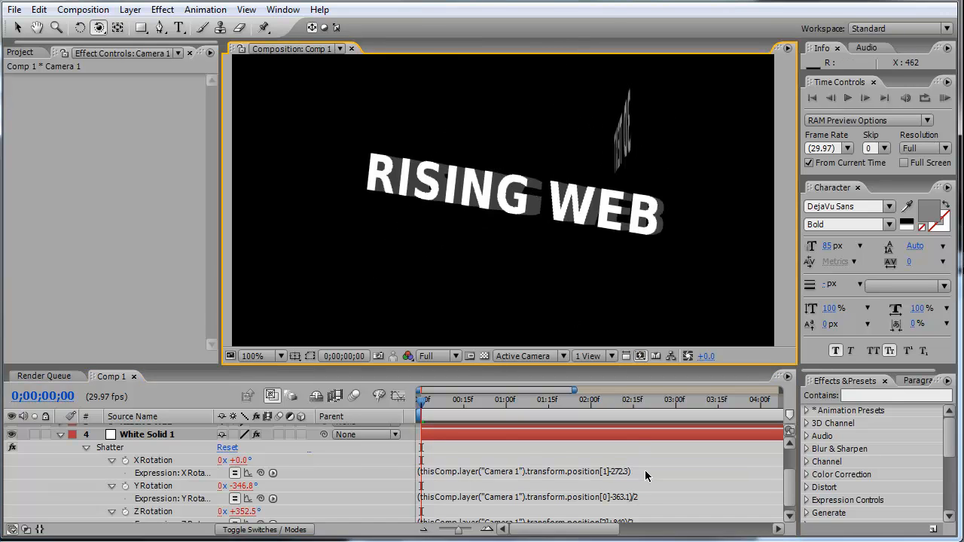
type("/2")
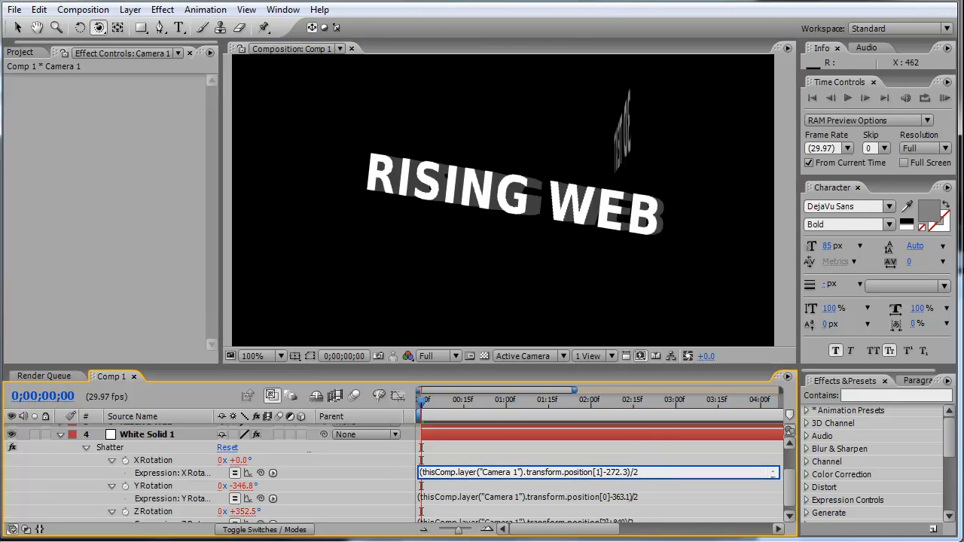
left_click(550, 251)
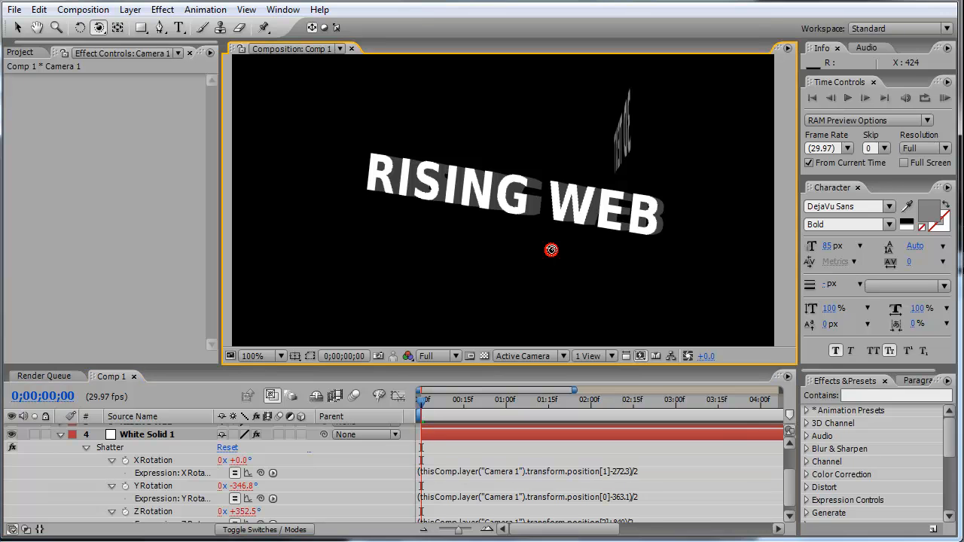
left_click_drag(495, 181, 514, 206)
scroll(561, 482, "down", 1)
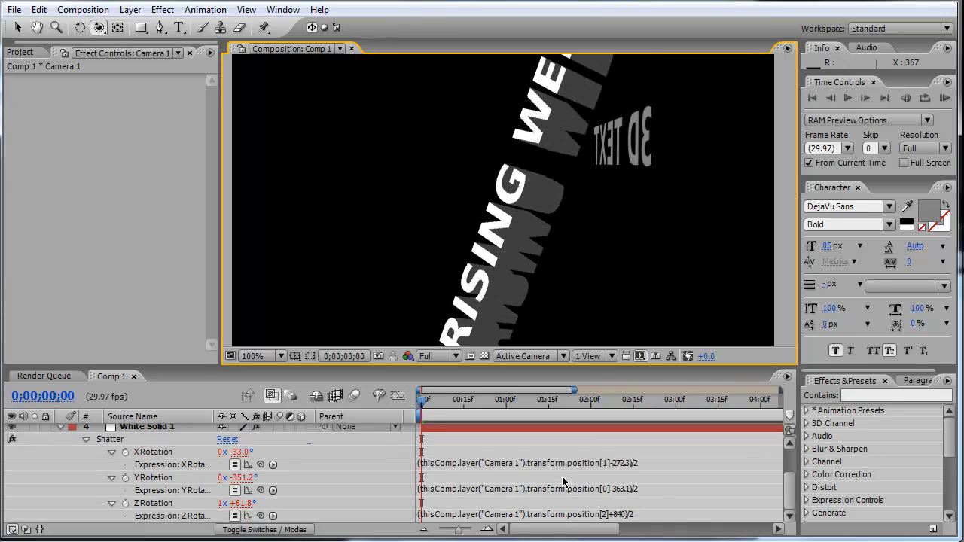
Step: Choose Rotate XYZ, Position as the transform order of White Solid 1's Shatter effect and orbit the camera to test it
left_click(118, 433)
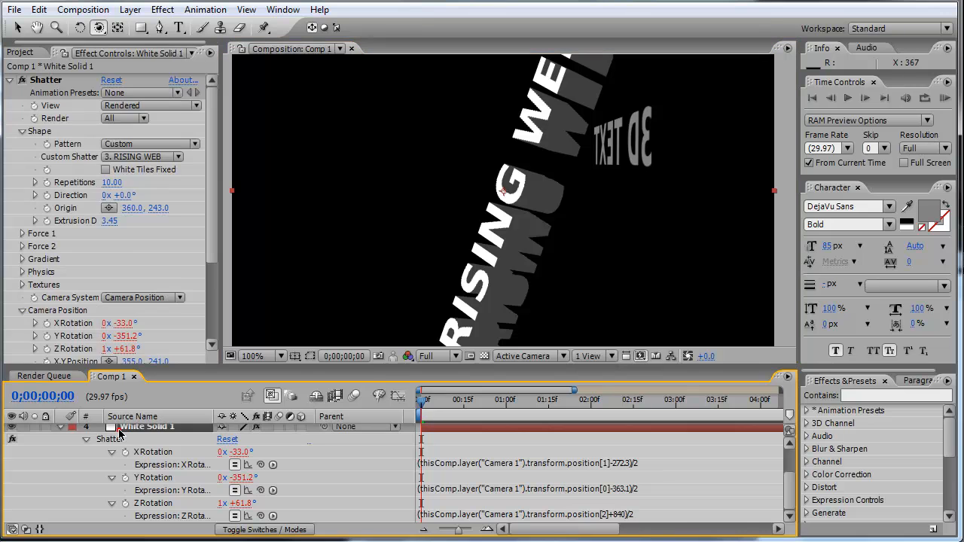
left_click(113, 439)
scroll(132, 260, "down", 3)
scroll(145, 259, "down", 1)
left_click(162, 319)
left_click(159, 288)
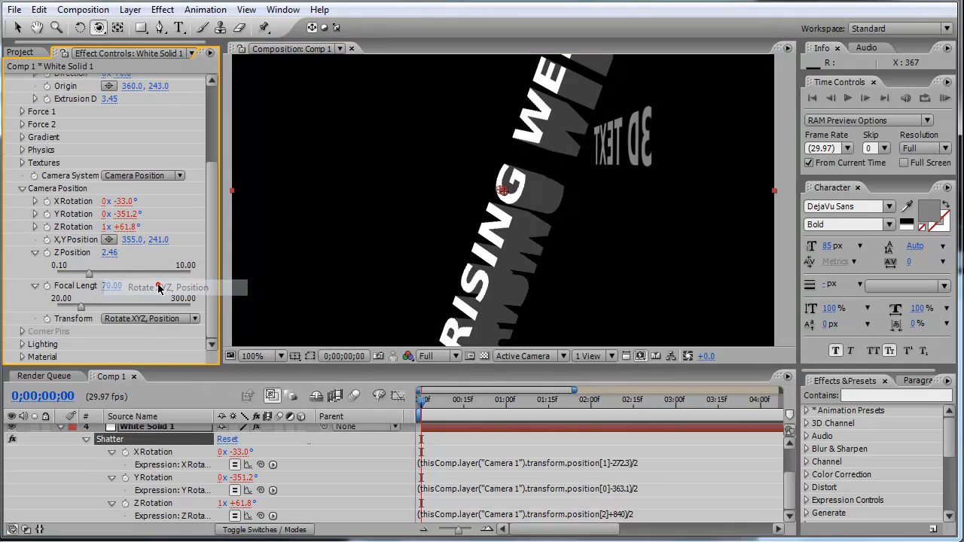
left_click_drag(486, 265, 458, 247)
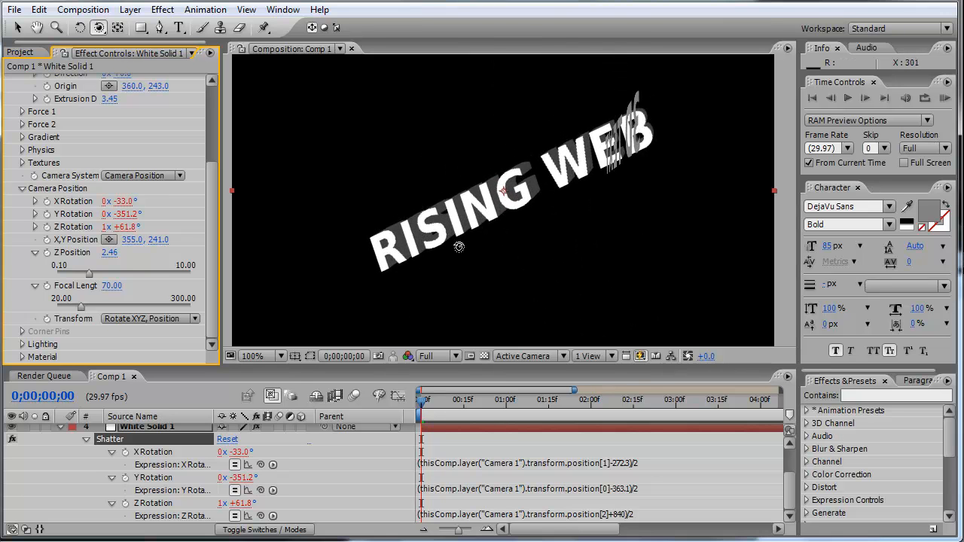
Step: Swap the camera axes in Shatter's expressions so X Rotation uses position[0] and Y Rotation uses position[1]
left_click(603, 464)
left_click(600, 464)
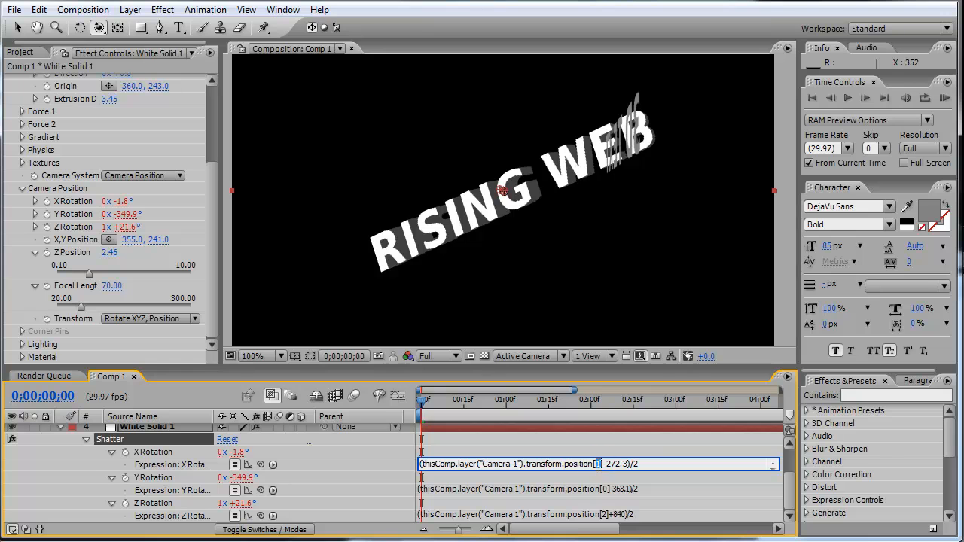
type("0")
key("KP_Enter")
left_click(609, 490)
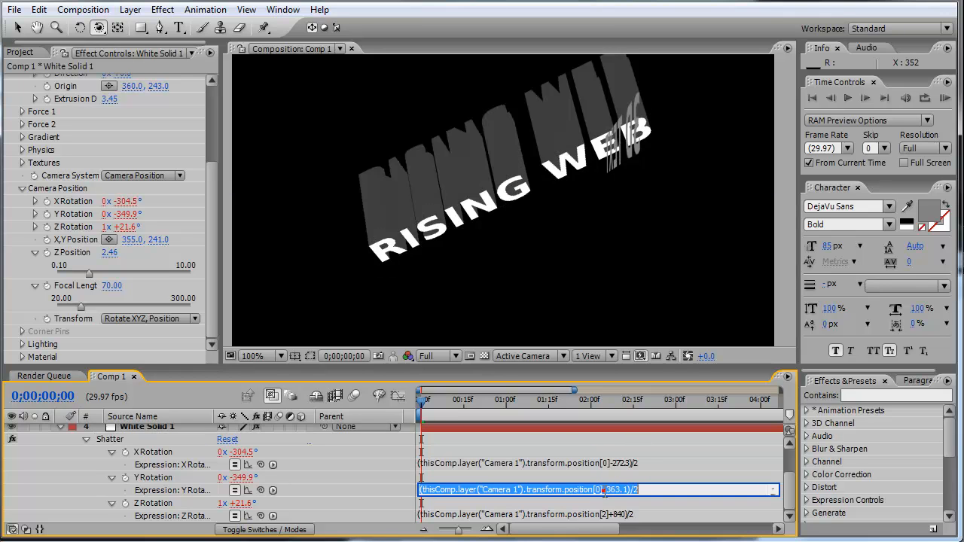
double_click(596, 490)
type("1")
key("KP_Enter")
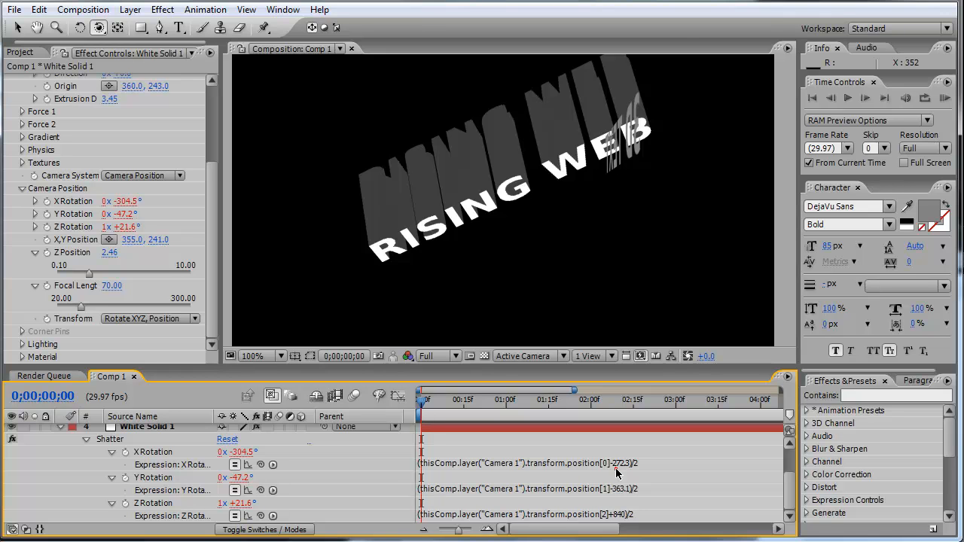
Step: Remove the offset, divisor and parentheses from the X Rotation expression, leaving thisComp.layer("Camera 1").transform.position[0]
left_click(625, 464)
left_click(624, 463)
mouse_move(601, 463)
left_mouse_down()
mouse_move(623, 463)
mouse_move(602, 464)
left_mouse_up()
key("BackSpace")
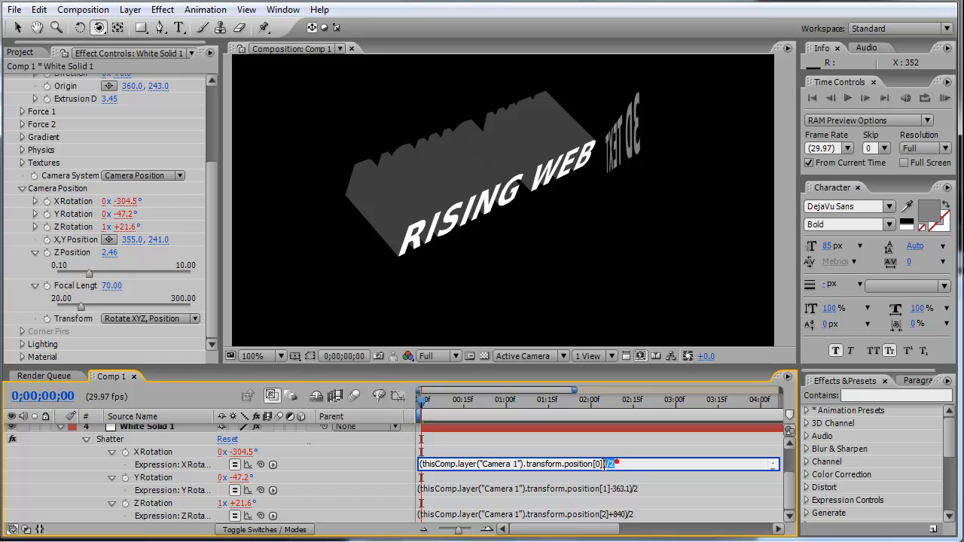
key("BackSpace")
key("Home")
key("Delete")
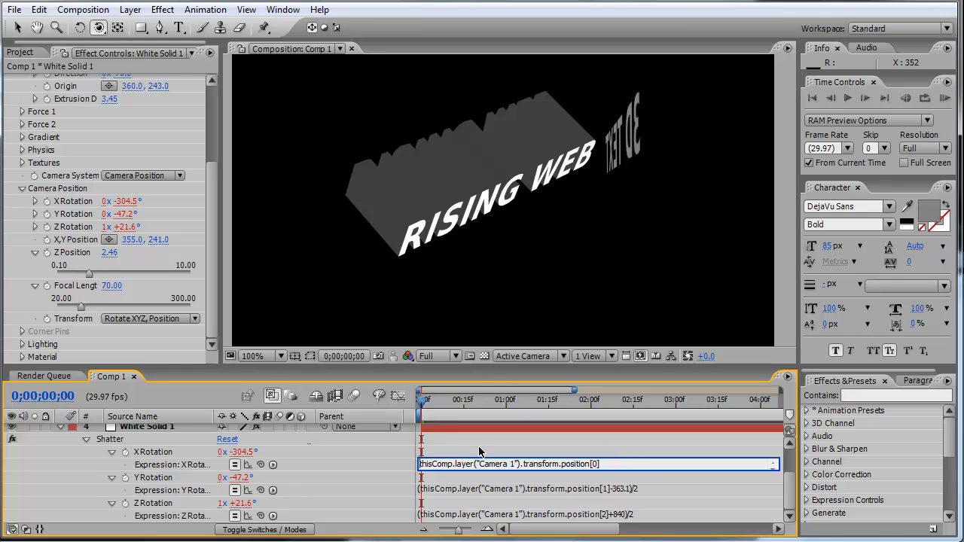
key("KP_Enter")
Step: Rework the X Rotation expression to (thisComp.layer("Camera 1").transform.position[0]-336.7)/2
left_click(576, 464)
left_click(604, 464)
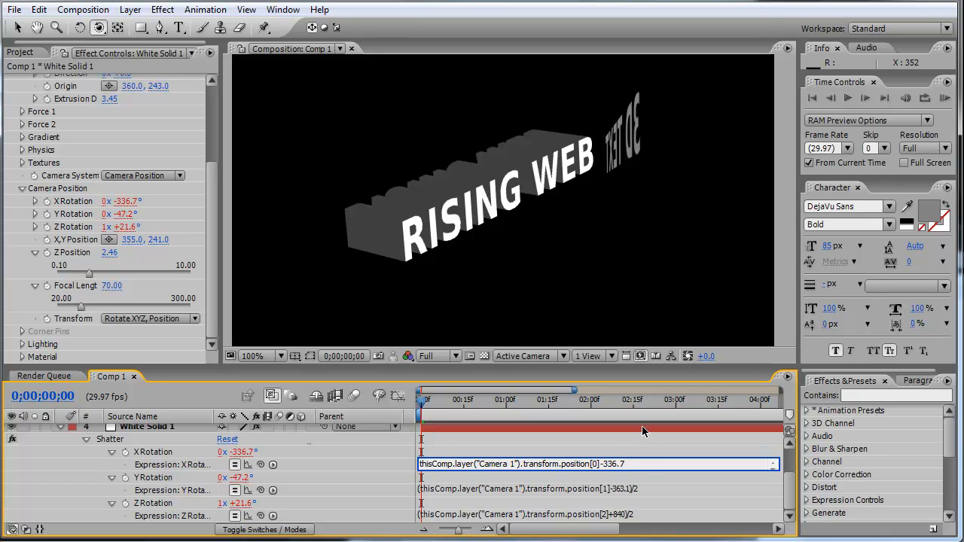
key("KP_Enter")
left_click(542, 463)
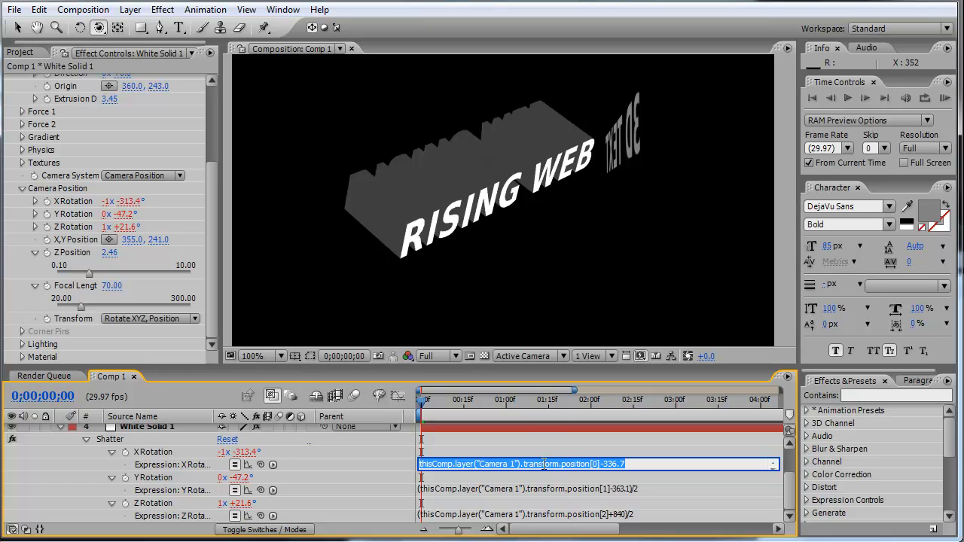
key("Home")
type("(")
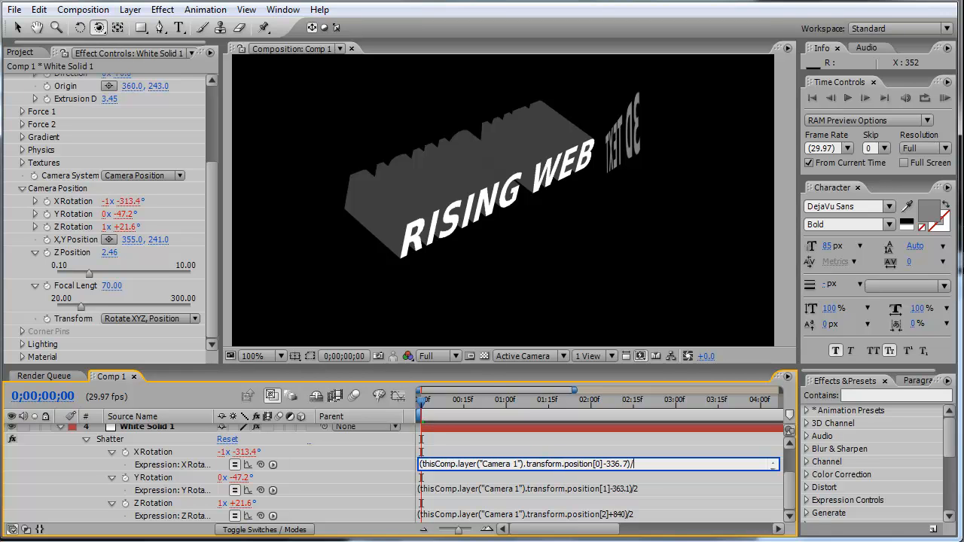
key("KP_Enter")
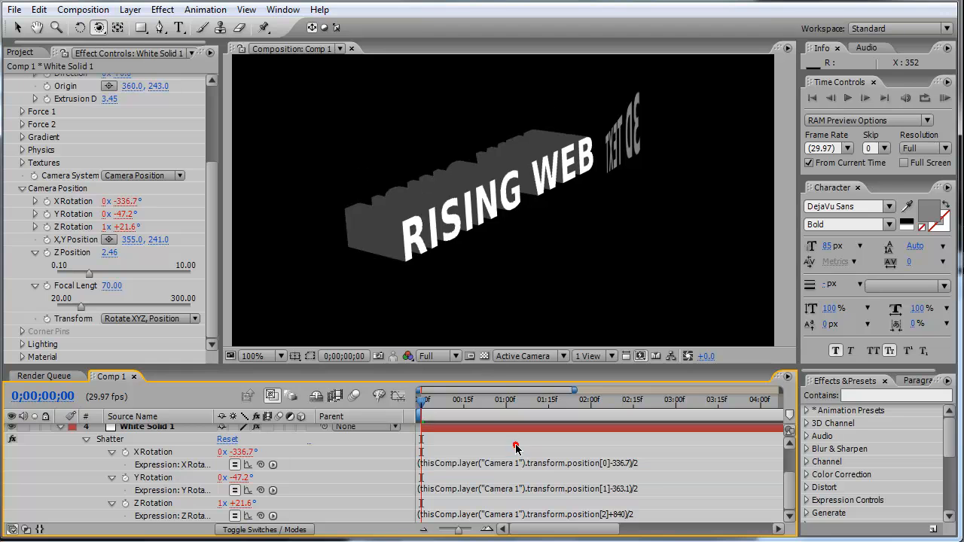
Step: Remove the parentheses and the division by 2 from Shatter's Y Rotation expression, keeping the -363.1 offset
left_click(631, 488)
left_click(646, 490)
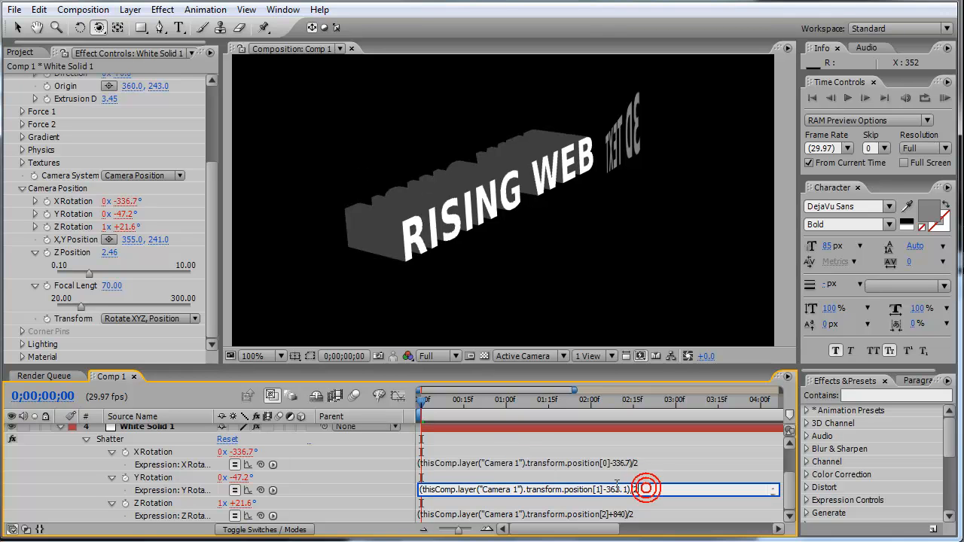
key("BackSpace")
key("BackSpace")
key("BackSpace")
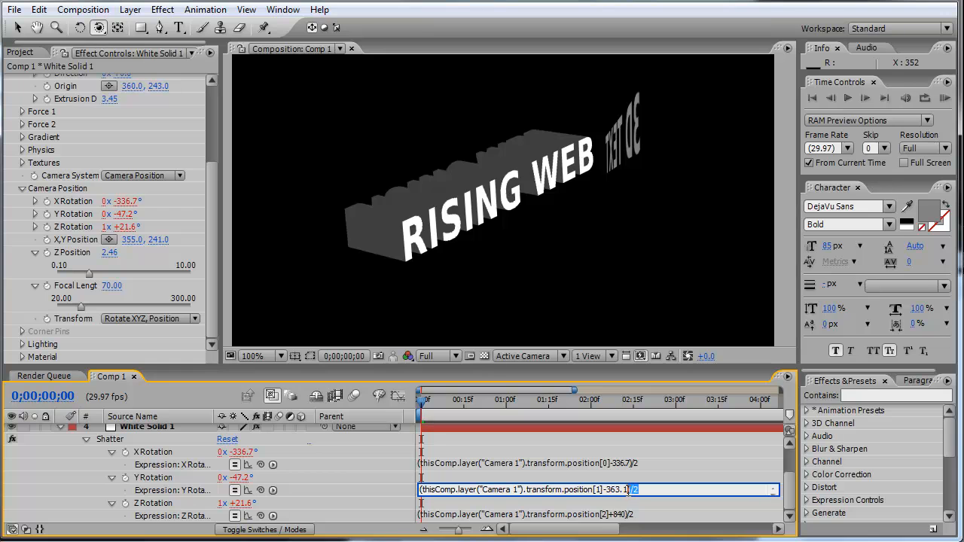
left_click(420, 490)
key("BackSpace")
key("KP_Enter")
Step: Strip the 363.1 offset and any stray parenthesis from the Y Rotation expression, leaving thisComp.layer("Camera 1").transform.position[1]
left_click(551, 491)
left_click(420, 490)
type("(")
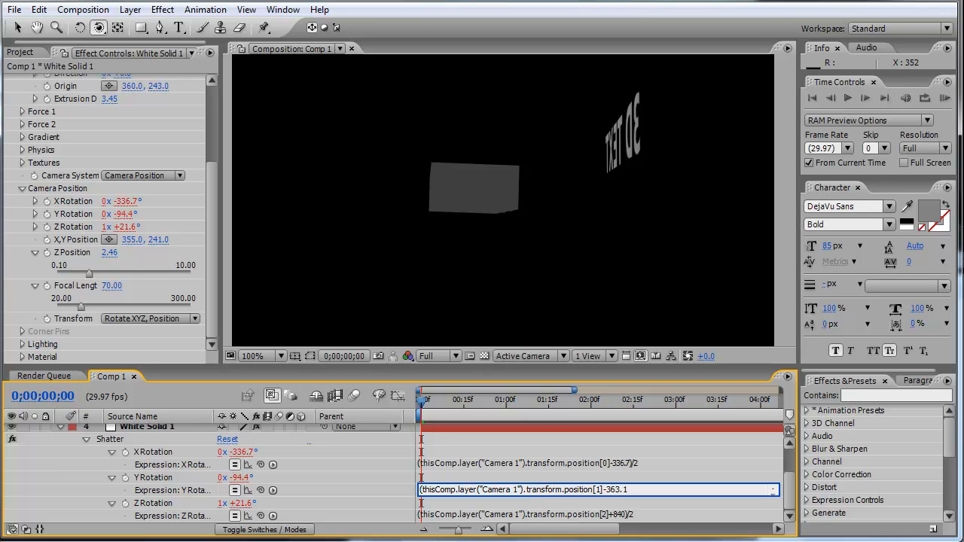
left_click(554, 464)
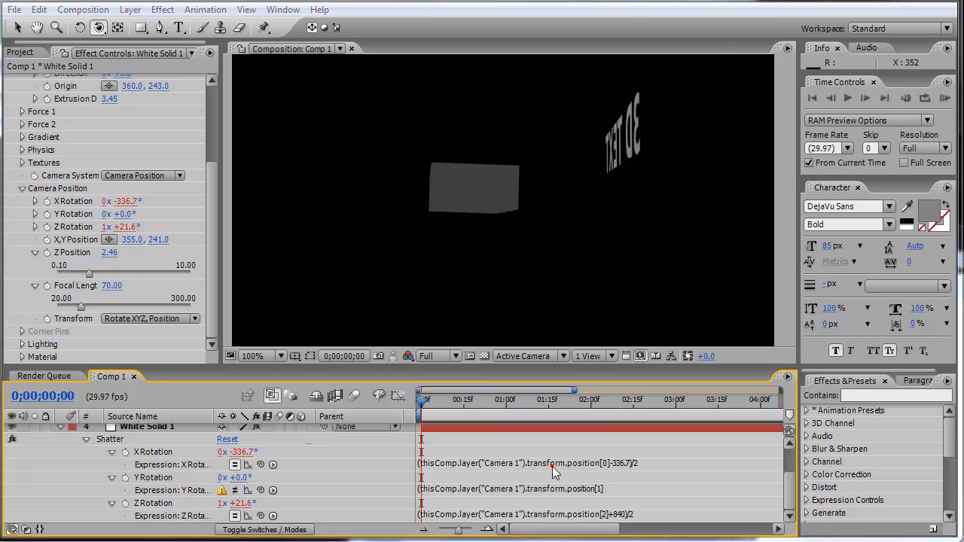
left_click(770, 457)
left_click(632, 491)
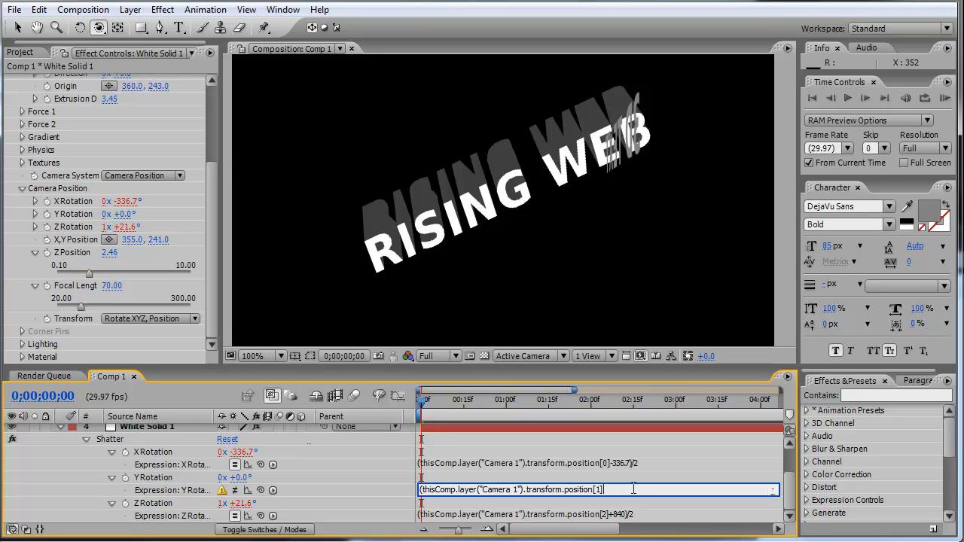
key("Delete")
left_click(627, 476)
Step: Change the Y Rotation expression to (thisComp.layer("Camera 1").transform.position[1]-268.7)/2
left_click(619, 490)
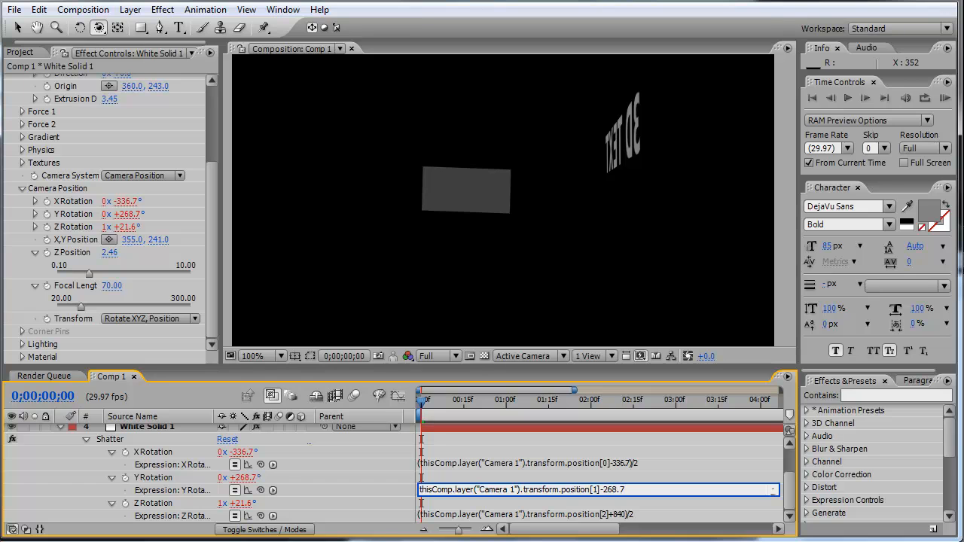
type("(")
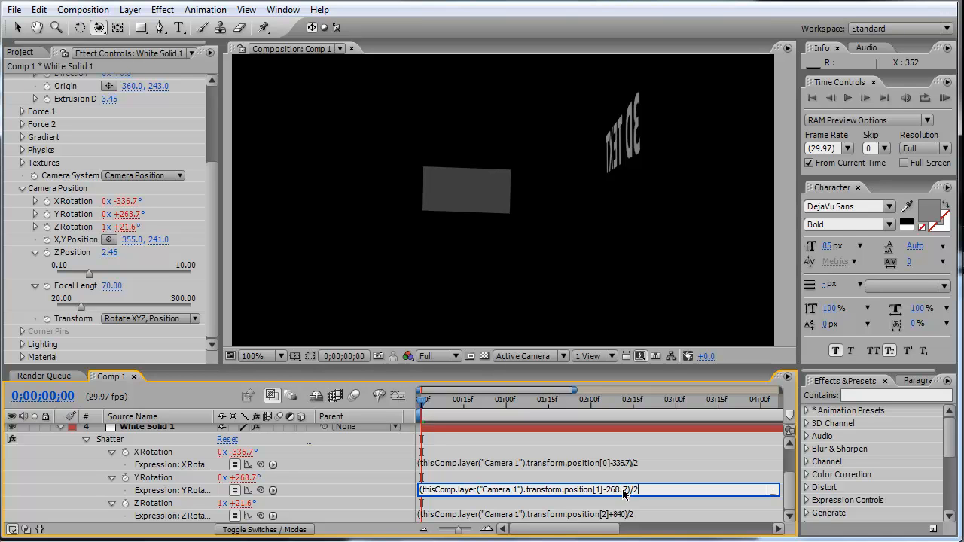
left_click(611, 463)
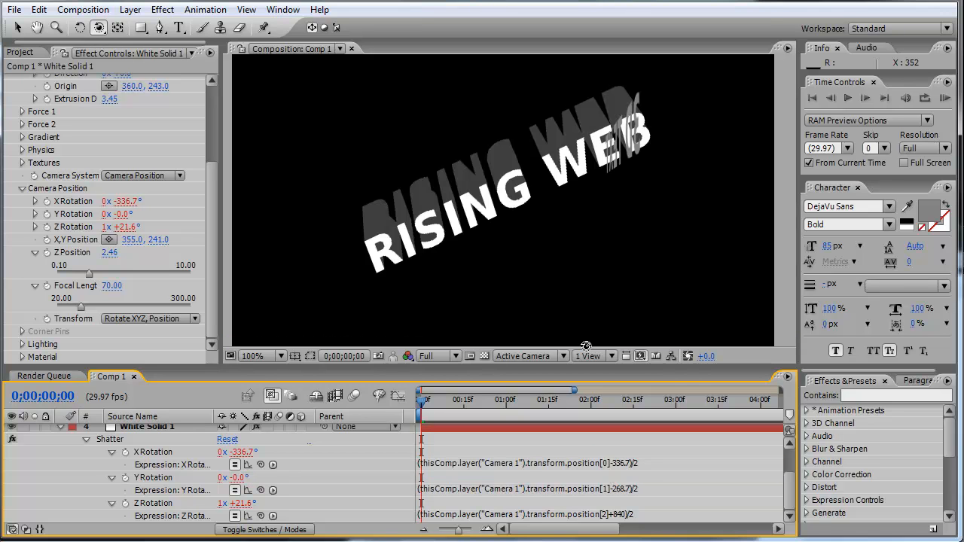
Step: Orbit the camera to check how the extruded text follows the swapped axes, and review the Y Rotation expression
mouse_move(532, 218)
left_mouse_down()
mouse_move(516, 249)
mouse_move(501, 211)
mouse_move(527, 203)
left_mouse_up()
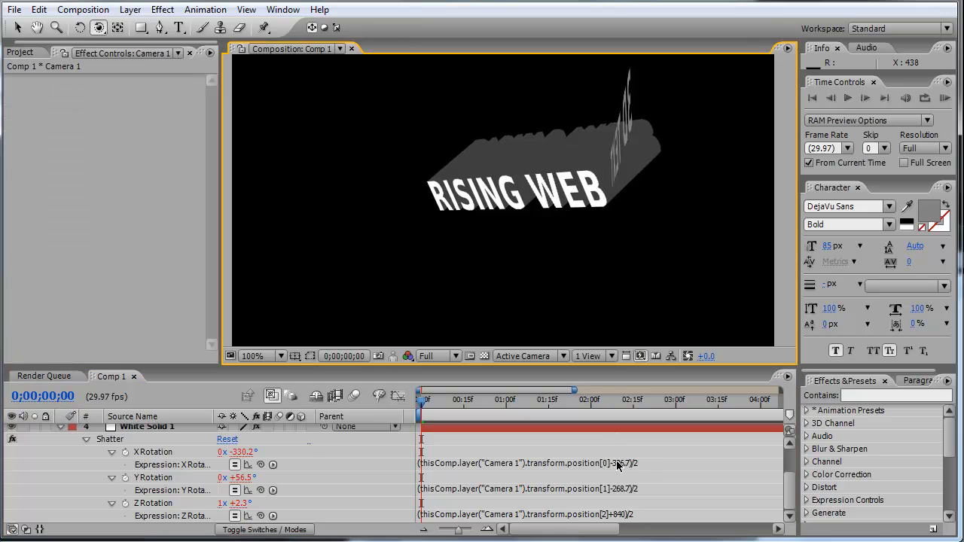
left_click(607, 489)
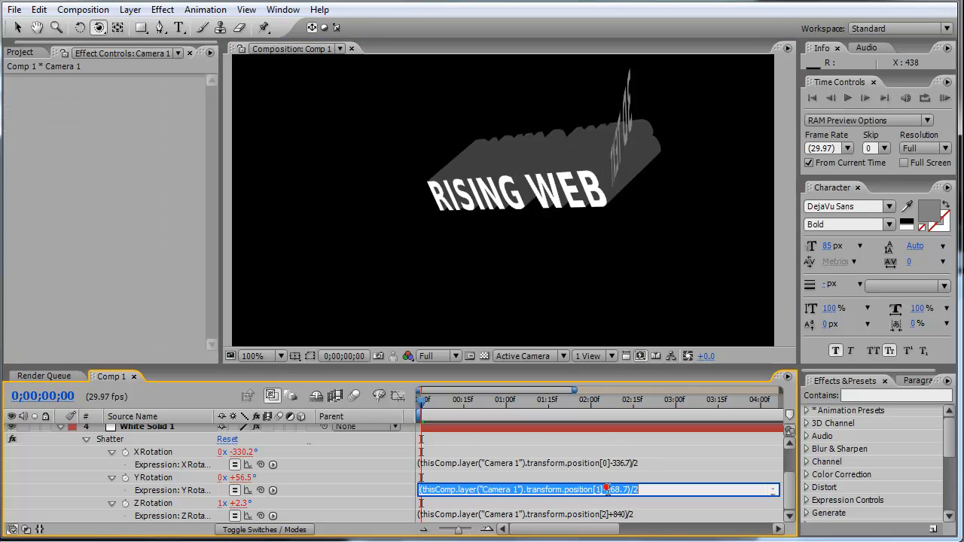
left_click(466, 450)
Step: Try deleting the Shatter effect from White Solid 1 and undo the deletion
left_click(107, 447)
left_click(113, 439)
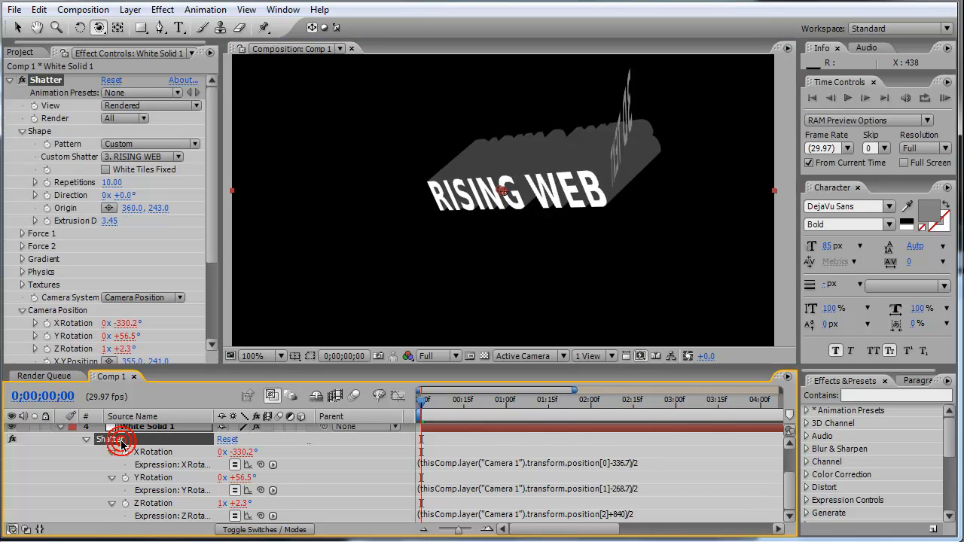
key("Delete")
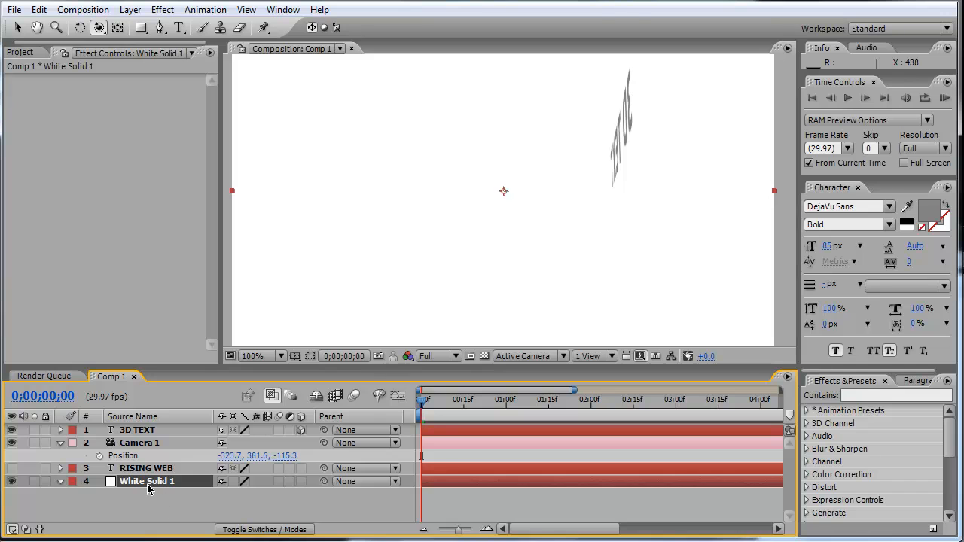
key("ctrl+z")
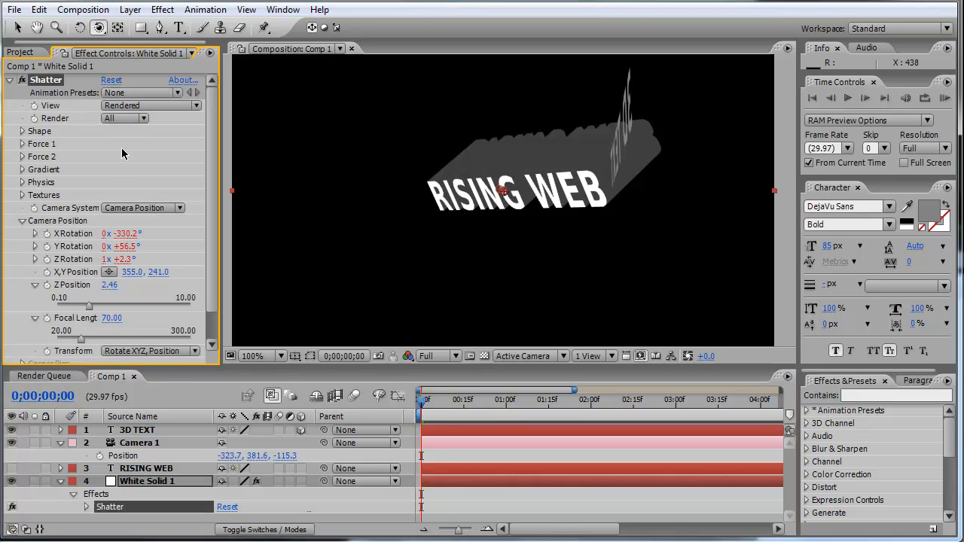
Step: Review Shatter's Shape settings and the available custom shatter maps, keeping RISING WEB as the map layer
left_click(22, 131)
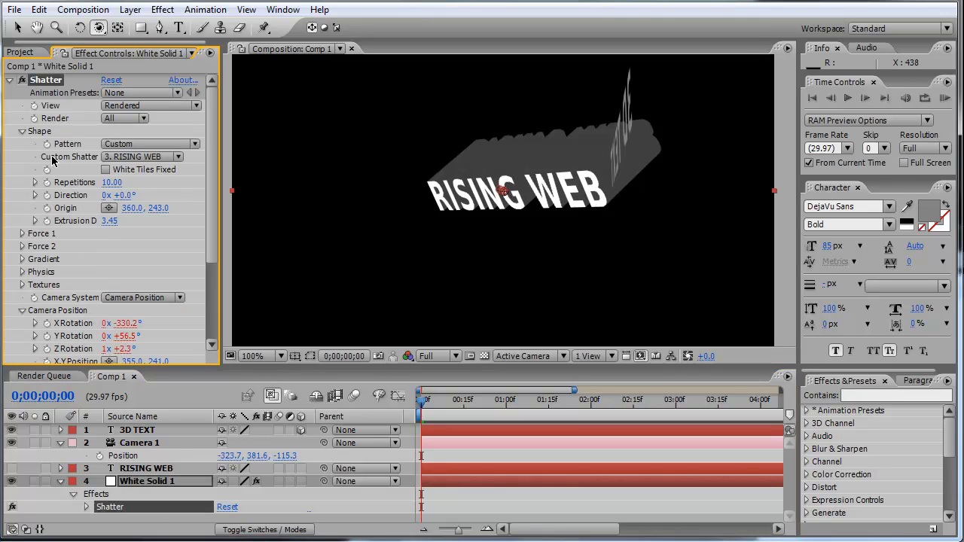
left_click(126, 146)
left_click(130, 149)
left_click(143, 160)
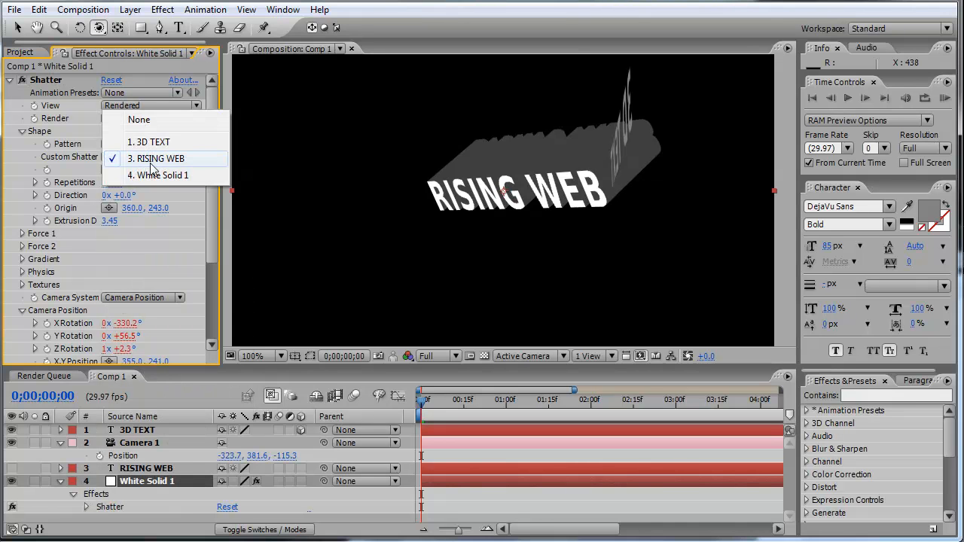
left_click(148, 160)
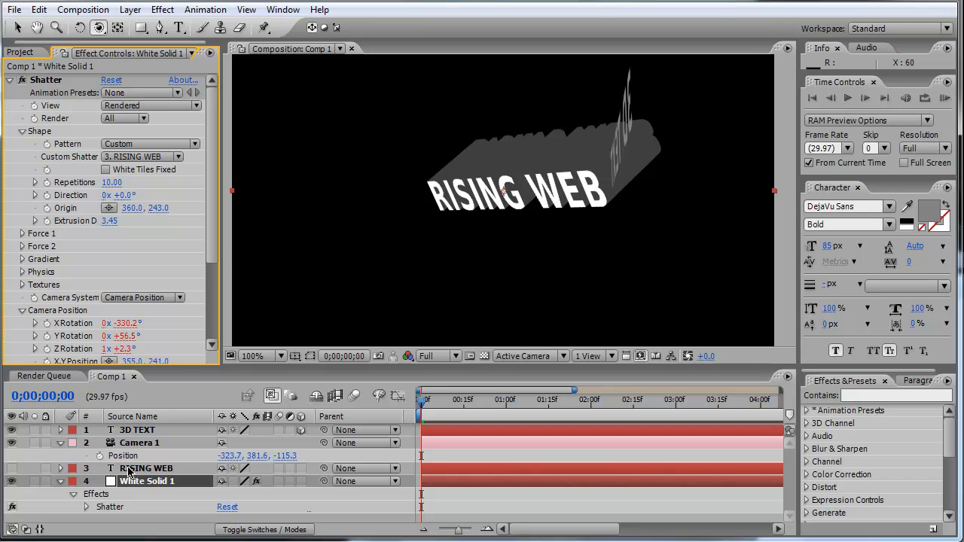
Step: Show the RISING WEB layer, hide White Solid 1, and delete the 3D TEXT and White Solid 1 layers
left_click(11, 469)
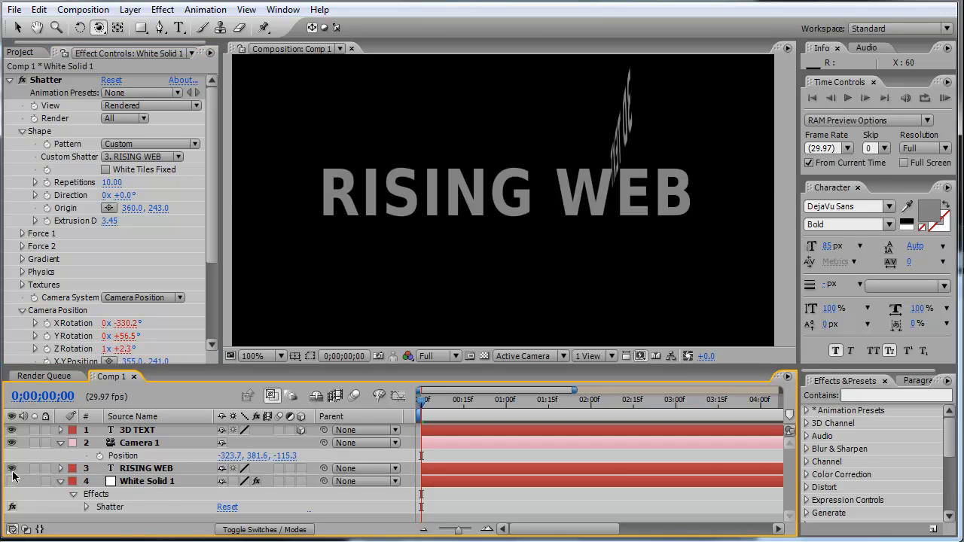
left_click(139, 430)
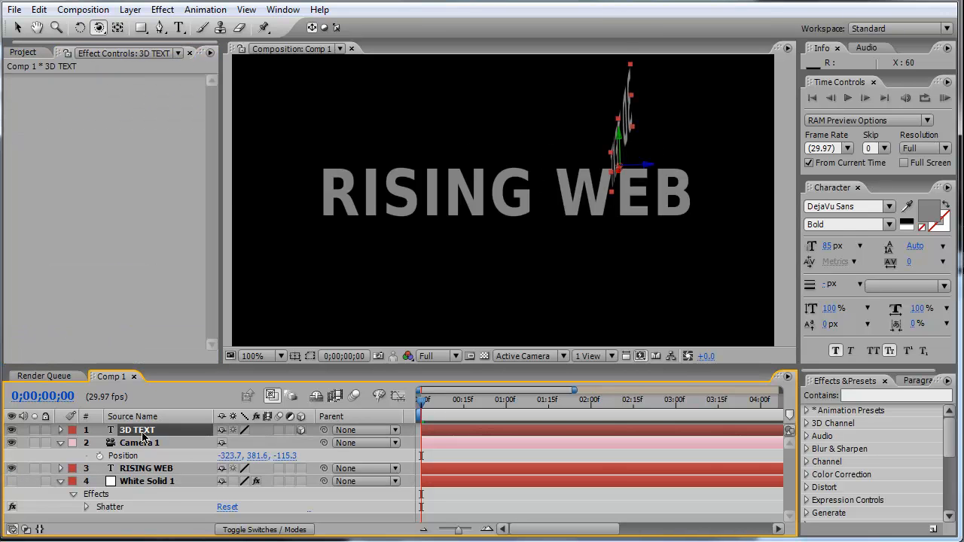
key("Delete")
left_click(130, 468)
key("Delete")
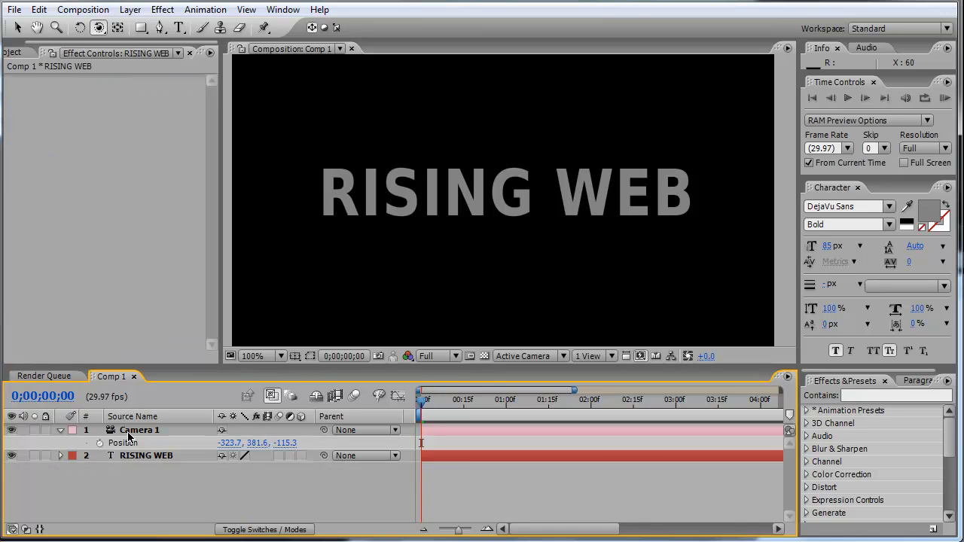
Step: Collapse Camera 1's properties and turn RISING WEB into a 3D layer
left_click(128, 431)
left_click(60, 430)
left_click(149, 443)
left_click(149, 432)
left_click(149, 443)
left_click(301, 443)
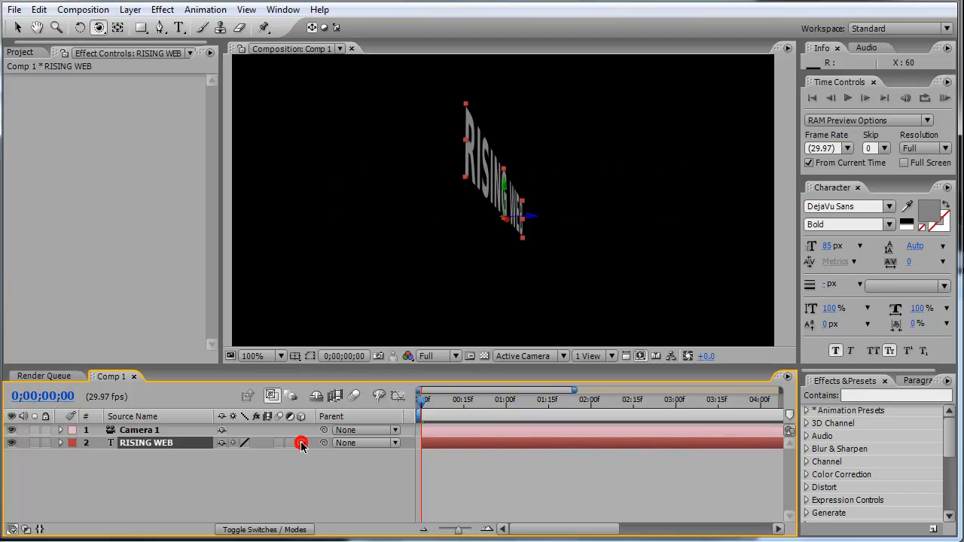
Step: Reset Camera 1's transform so it faces the RISING WEB text head-on
left_click(166, 433)
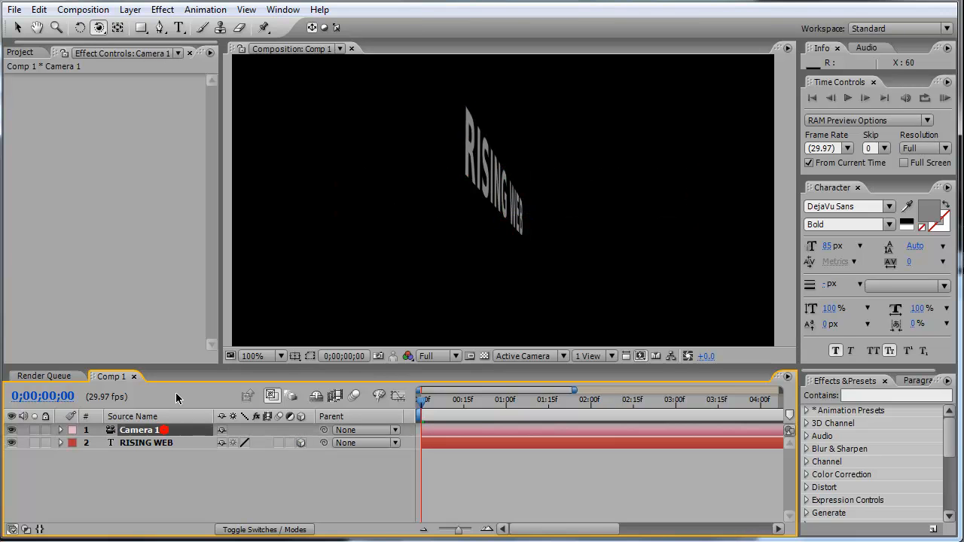
right_click(160, 434)
mouse_move(263, 419)
left_click(405, 426)
Step: Add the expression value+[0,0,index-1] to the RISING WEB layer's Position
left_click(189, 444)
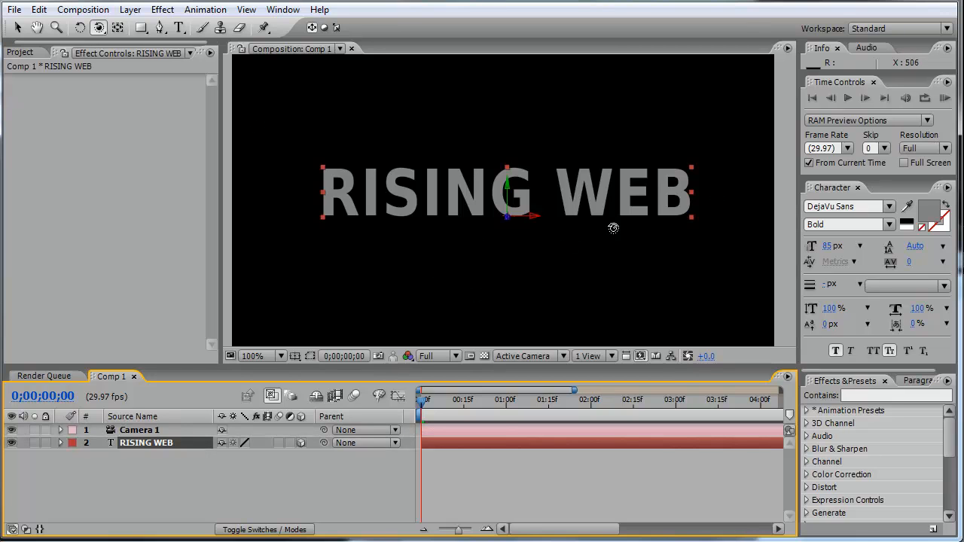
left_click(18, 28)
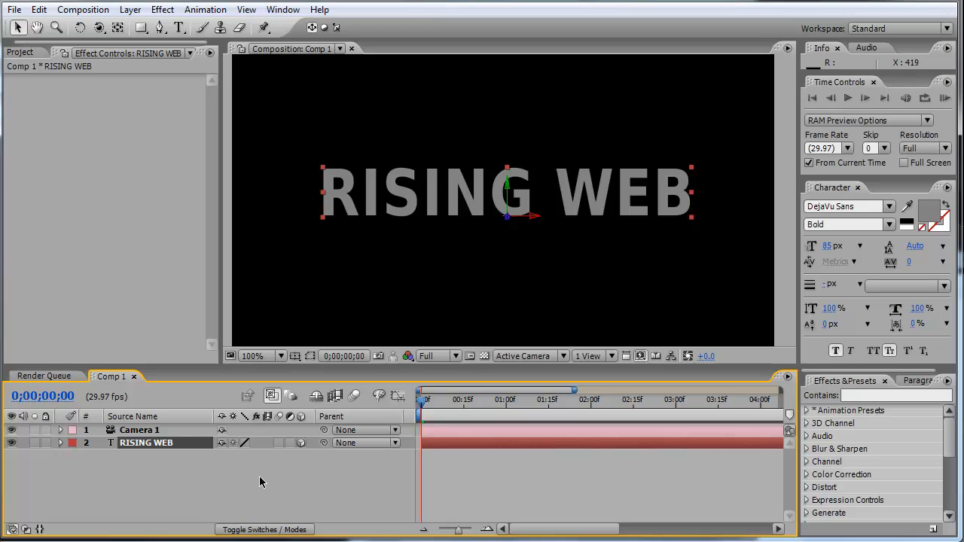
left_click(198, 444)
key("p")
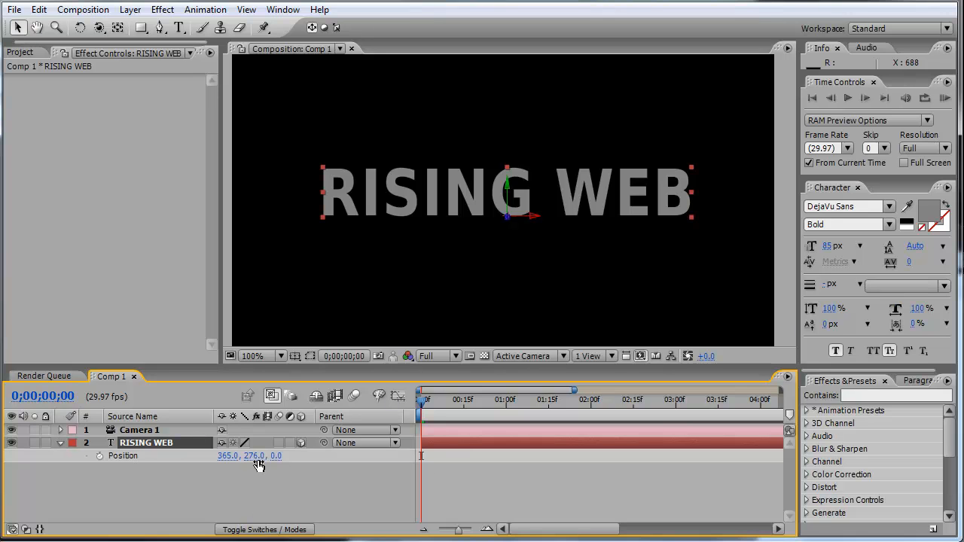
left_click(108, 476)
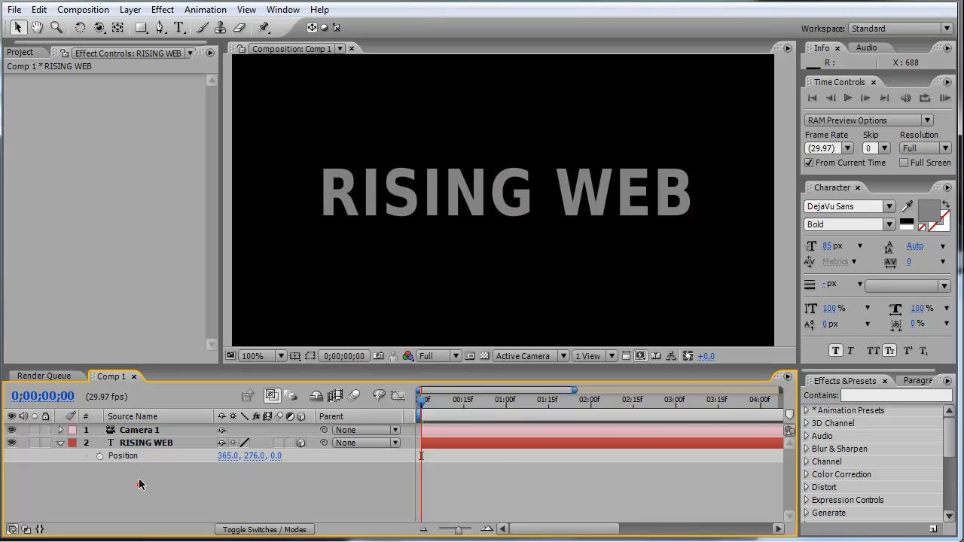
left_click(97, 457, "alt")
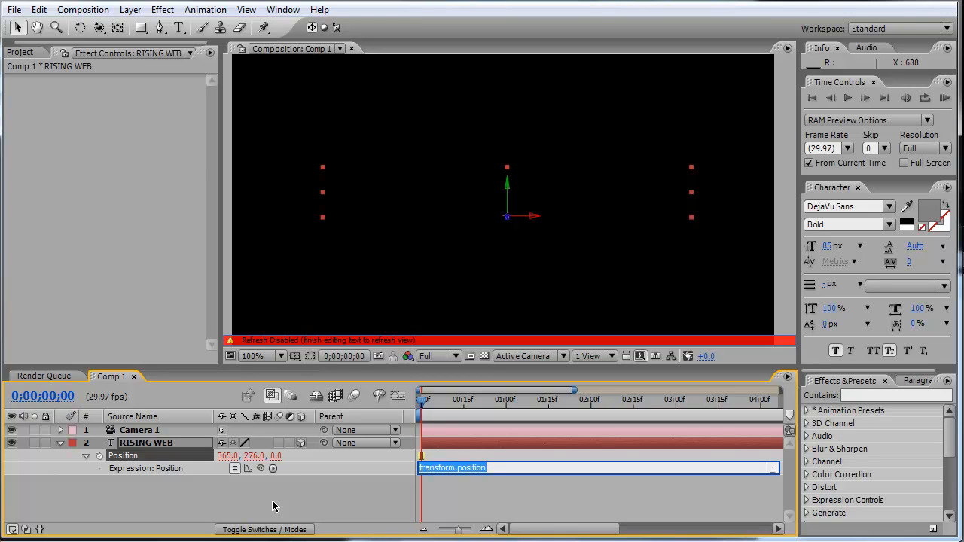
type("value +")
type("p")
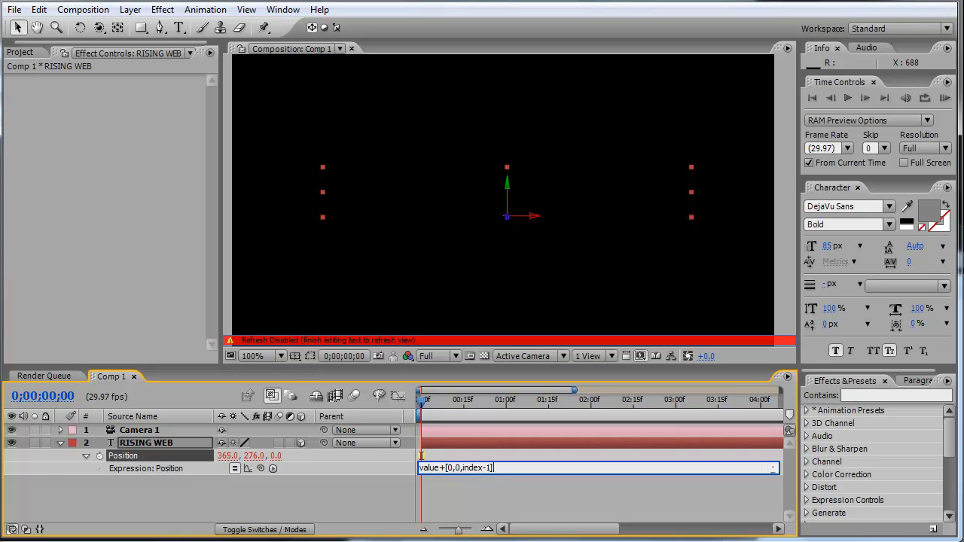
left_click(220, 494)
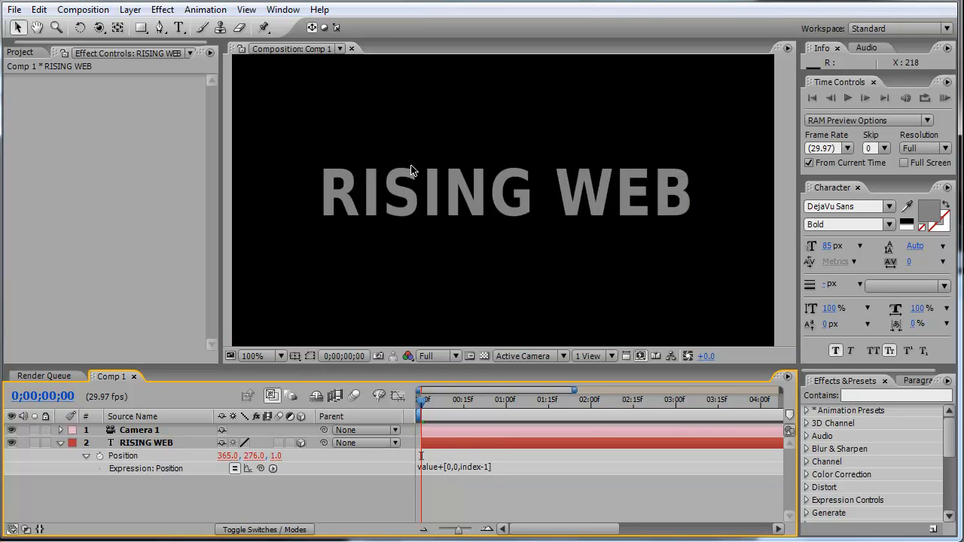
Step: Duplicate the RISING WEB layer with its Position expression 25 times to stack copies in depth
left_click(170, 449)
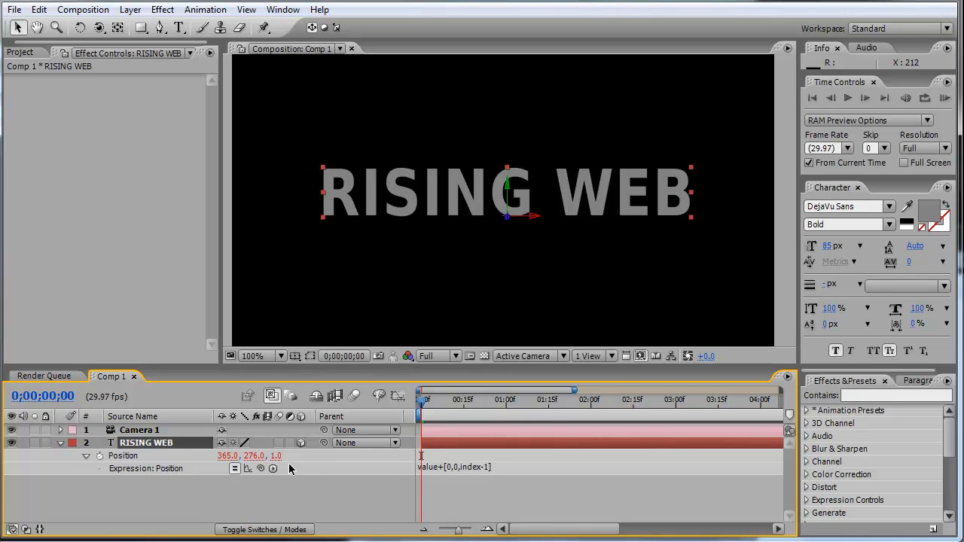
key("ctrl+d")
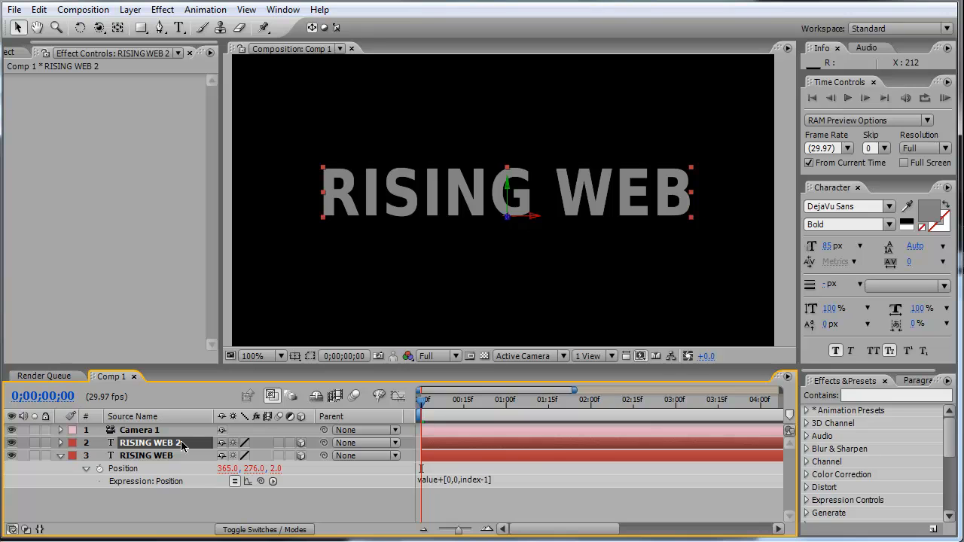
key("ctrl+d")
key("ctrl+d")
key("ctrl+d")
key("ctrl+d")
key("ctrl+d")
key("ctrl+d")
key("ctrl+d")
key("ctrl+d")
key("ctrl+d")
key("ctrl+d")
key("ctrl+d")
key("ctrl+d")
key("ctrl+d")
key("ctrl+d")
key("ctrl+d")
key("ctrl+d")
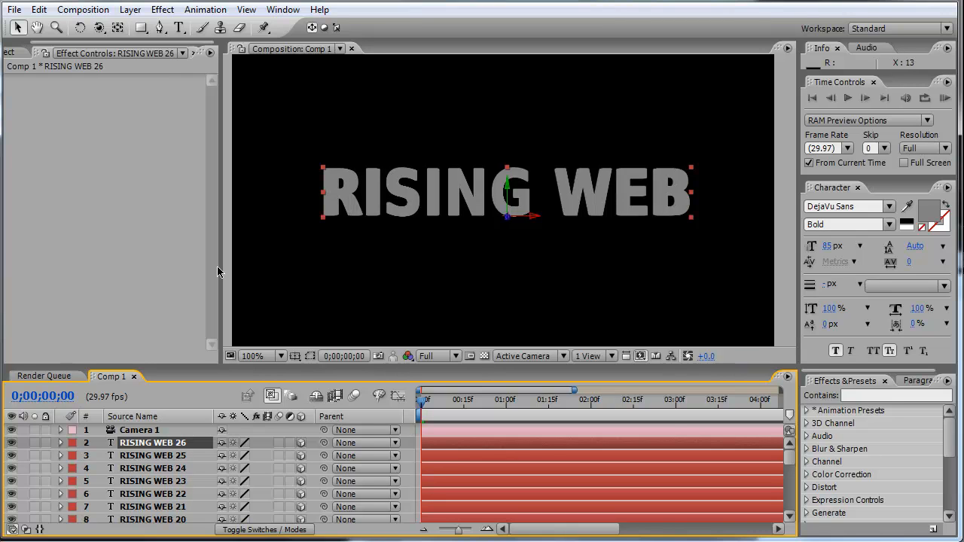
Step: Give the text of the topmost RISING WEB copy a white fill and a black 000000 stroke
left_click(178, 27)
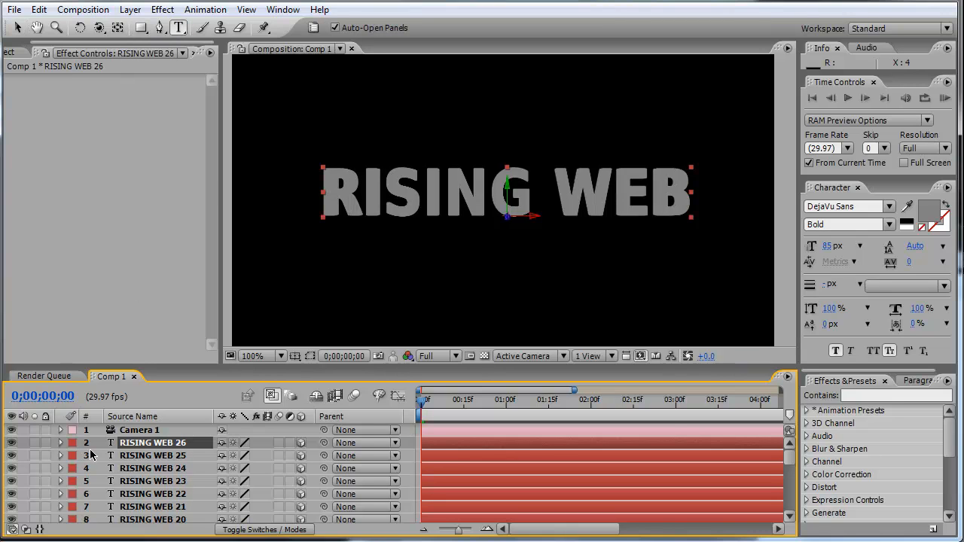
triple_click(329, 191)
left_click(945, 229)
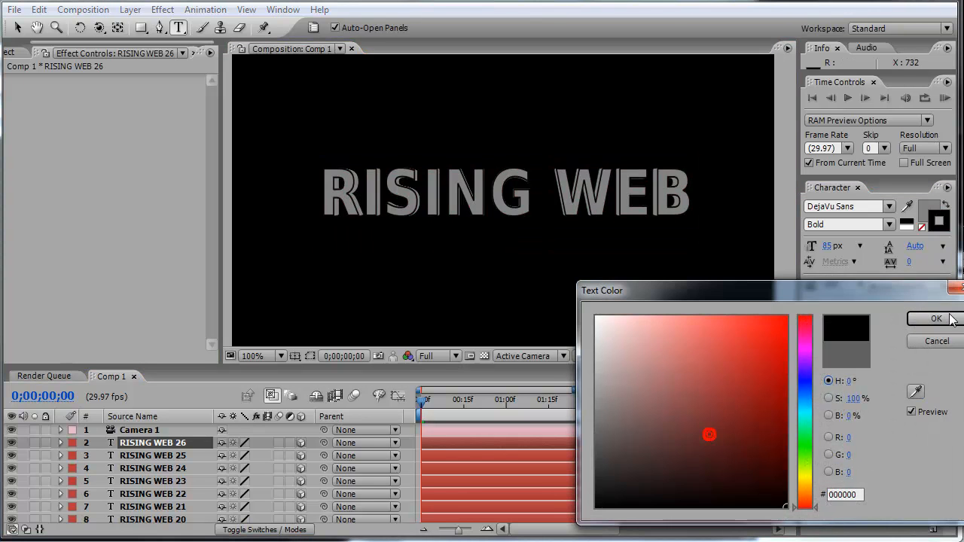
left_click(935, 319)
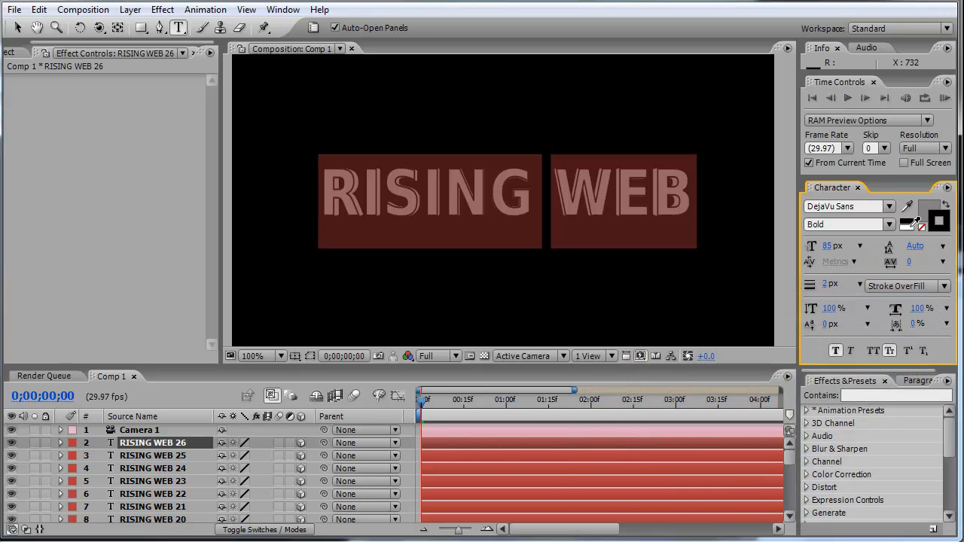
left_click(907, 226)
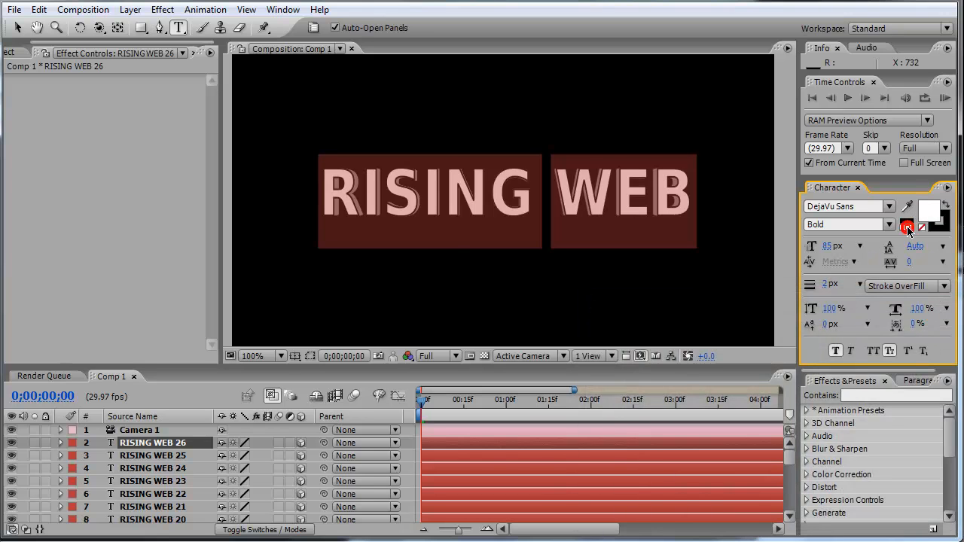
left_click(454, 204)
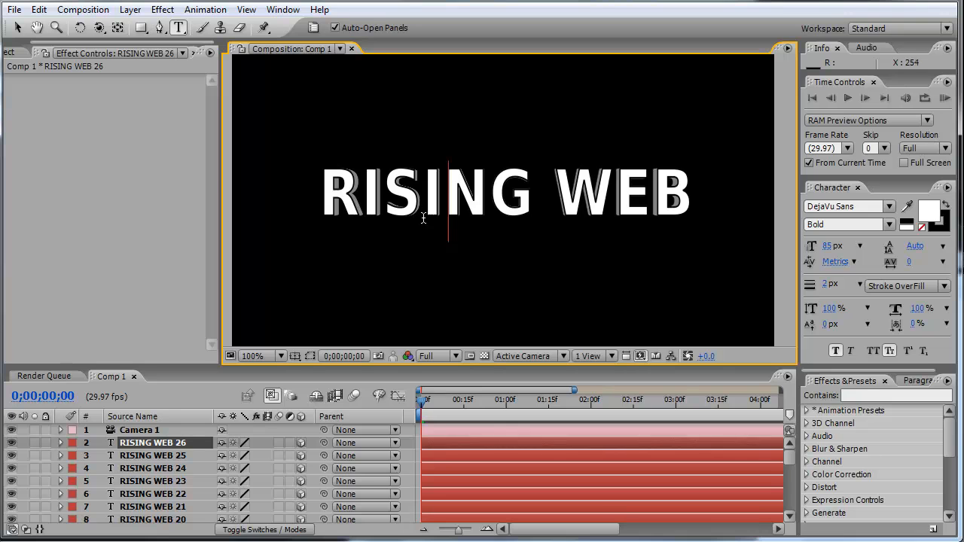
Step: Try a 24 px stroke width and Fill Over Stroke for the front text, and return to Stroke Over Fill
left_click(825, 285)
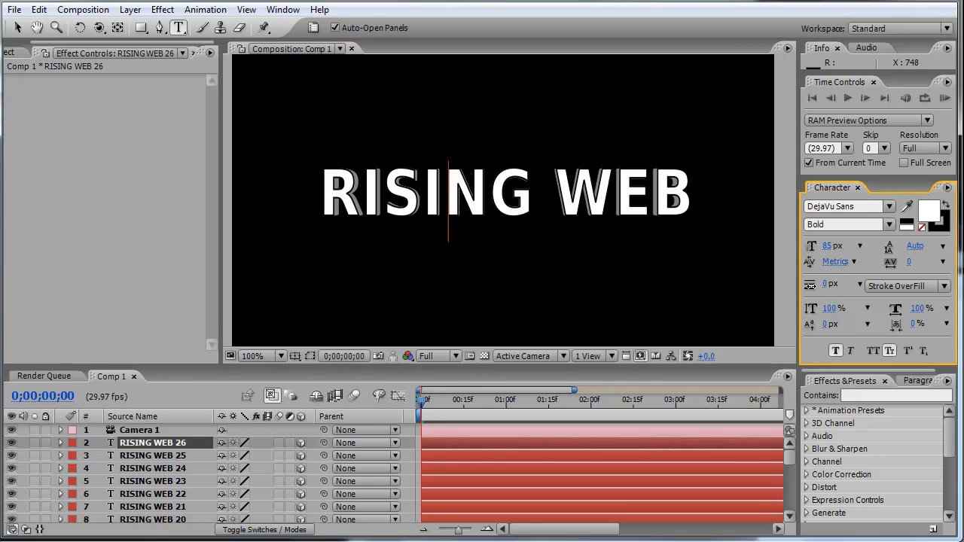
left_click(896, 286)
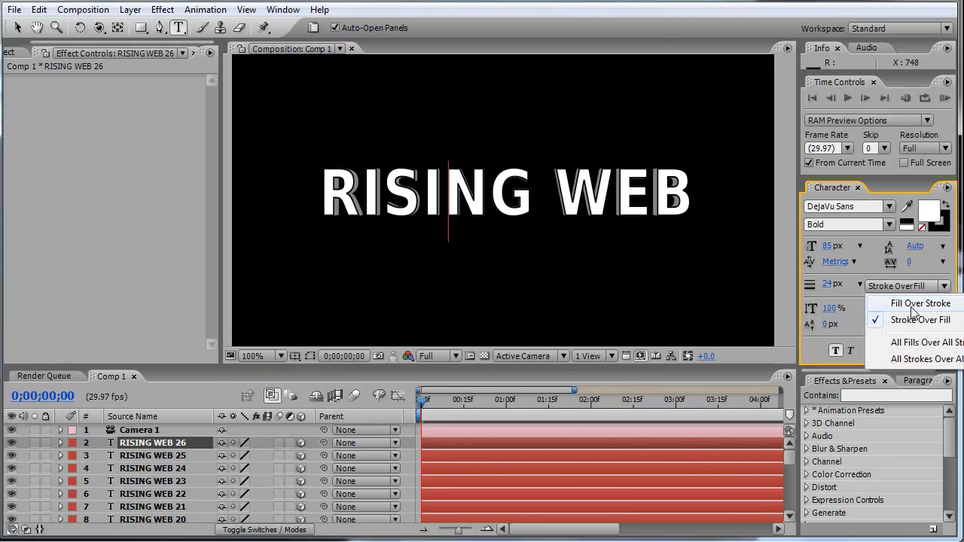
left_click(919, 305)
left_click(899, 286)
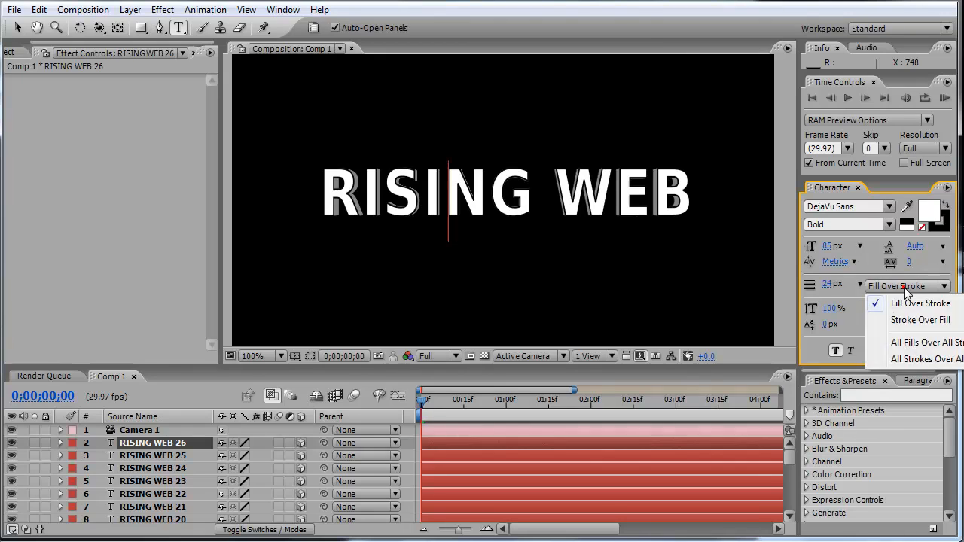
left_click(914, 321)
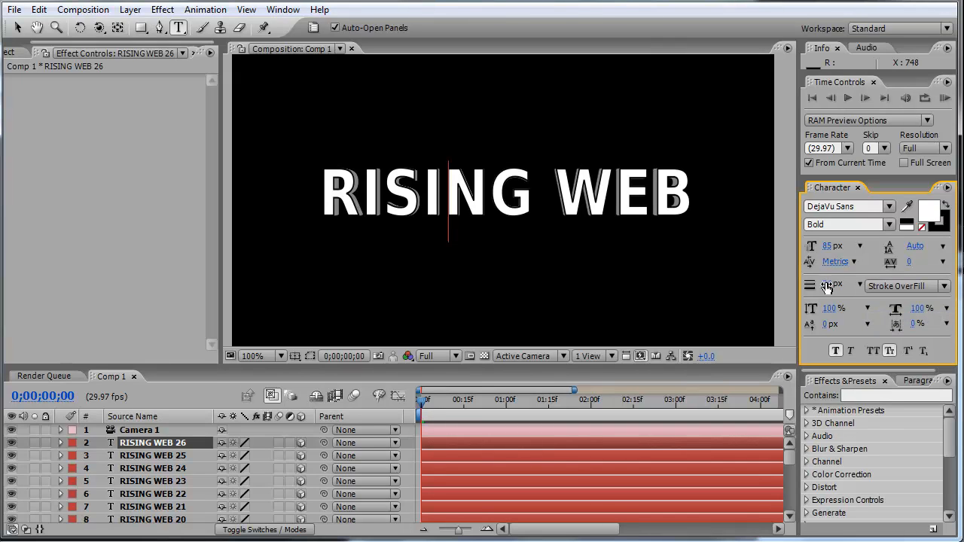
left_click(371, 194)
left_click(617, 187)
left_click(689, 184)
left_click(152, 445)
Step: Orbit Camera 1 sideways to view the stacked text layers at an angle
left_click(152, 436)
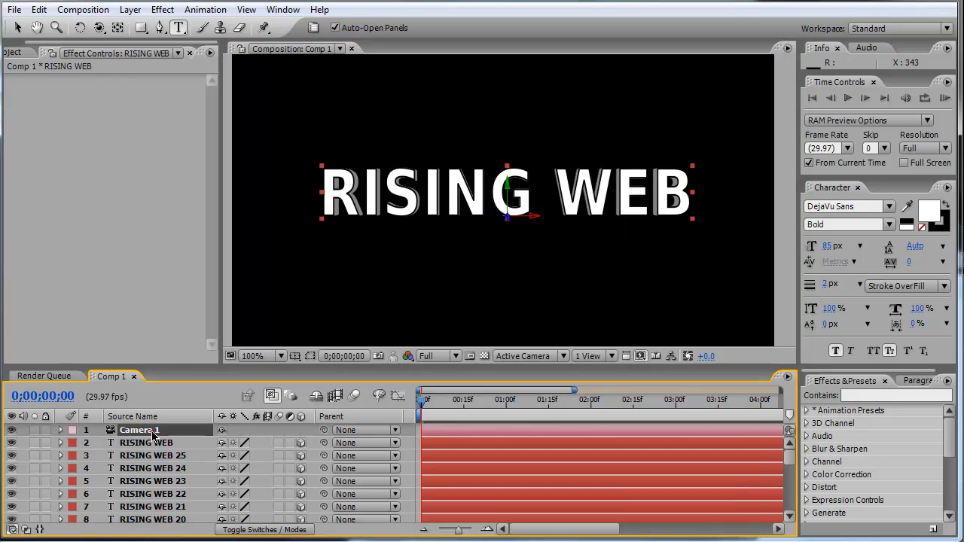
left_click(98, 27)
left_click_drag(469, 153, 643, 153)
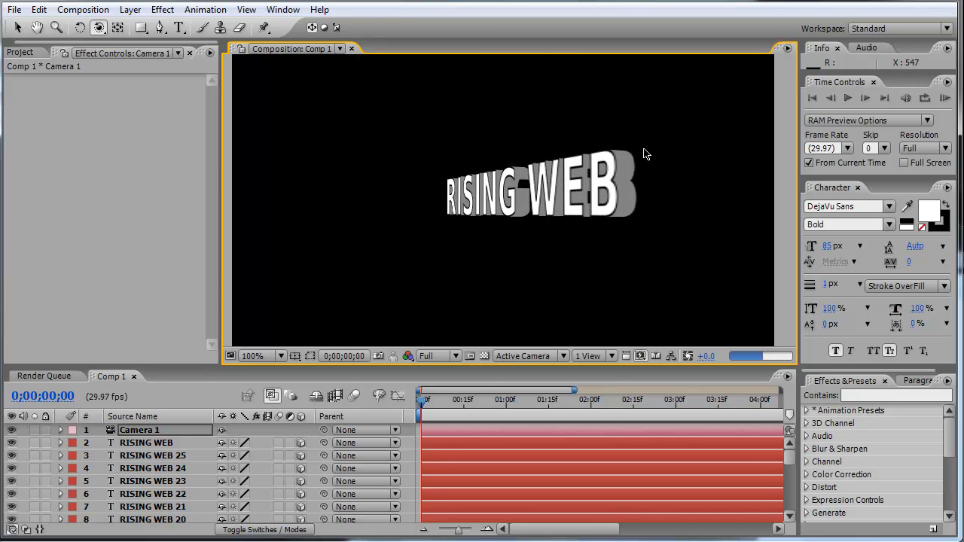
Step: Add a white Spot light with 100% intensity, a 90-degree cone, 50% feather and shadows at 60% darkness
left_click(129, 9)
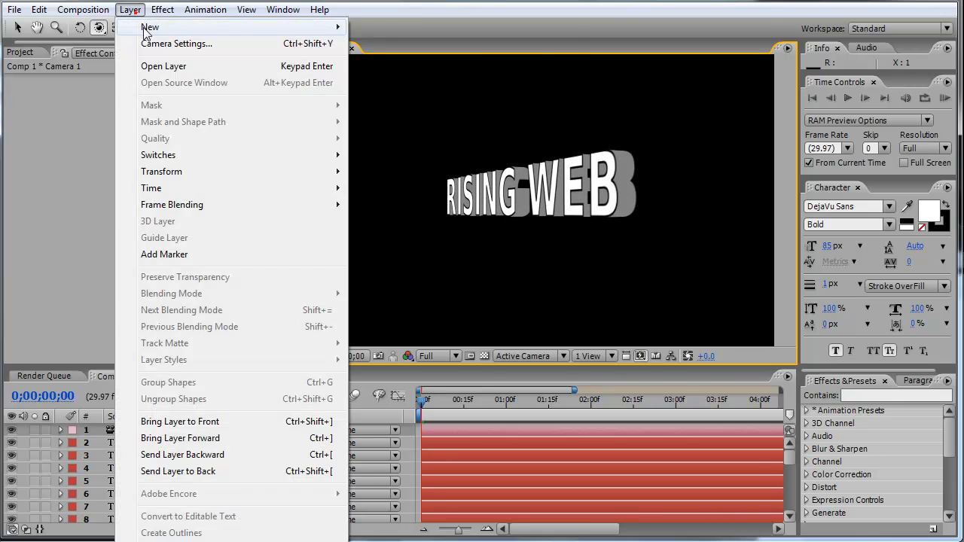
mouse_move(147, 28)
left_click(411, 60)
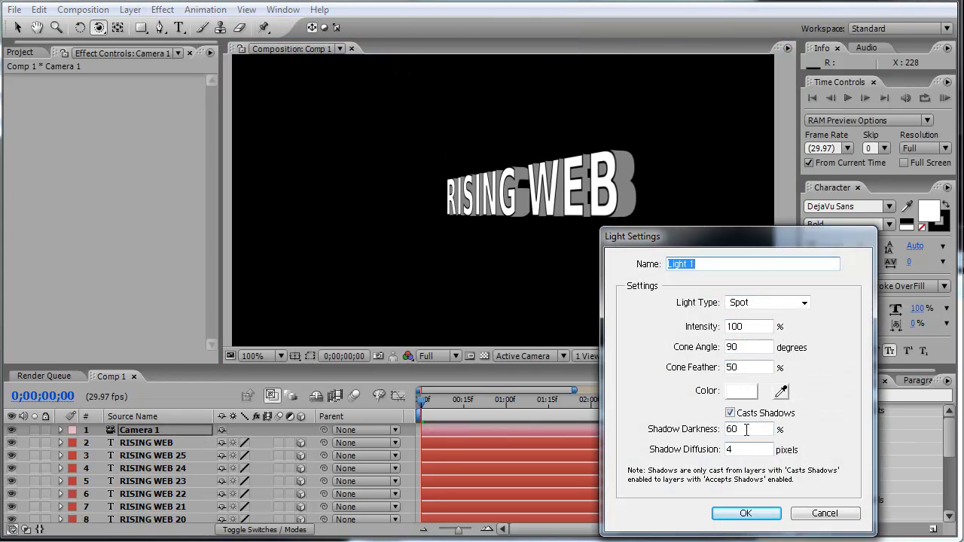
left_click(761, 516)
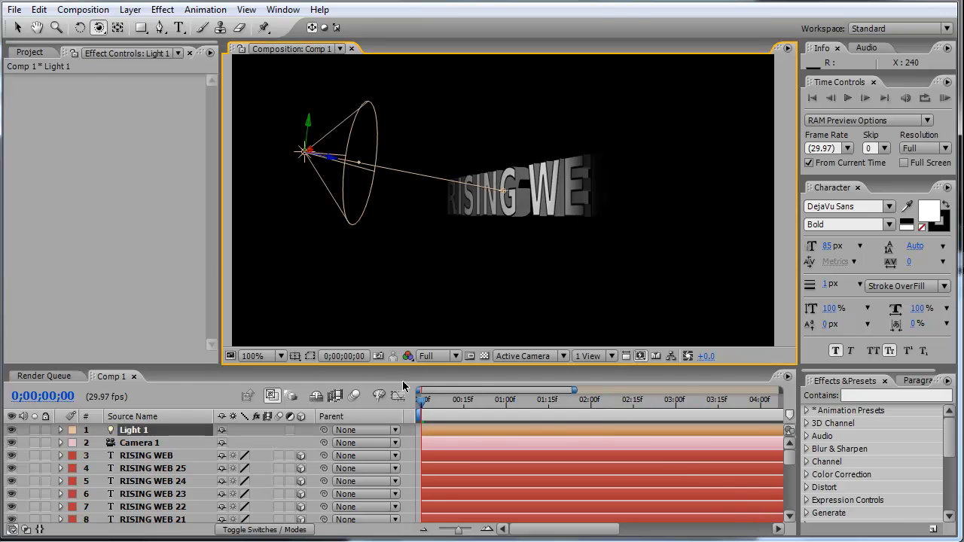
Step: Turn on Casts Shadows in the material options of all RISING WEB text layers at once
left_click(223, 458)
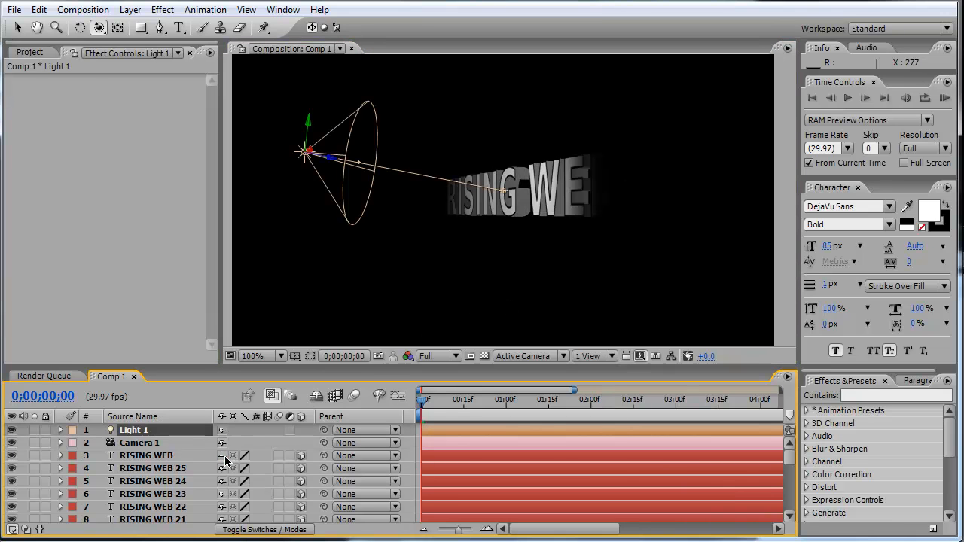
left_click(224, 456)
left_click(189, 467)
left_click(187, 457)
scroll(207, 467, "down", 10)
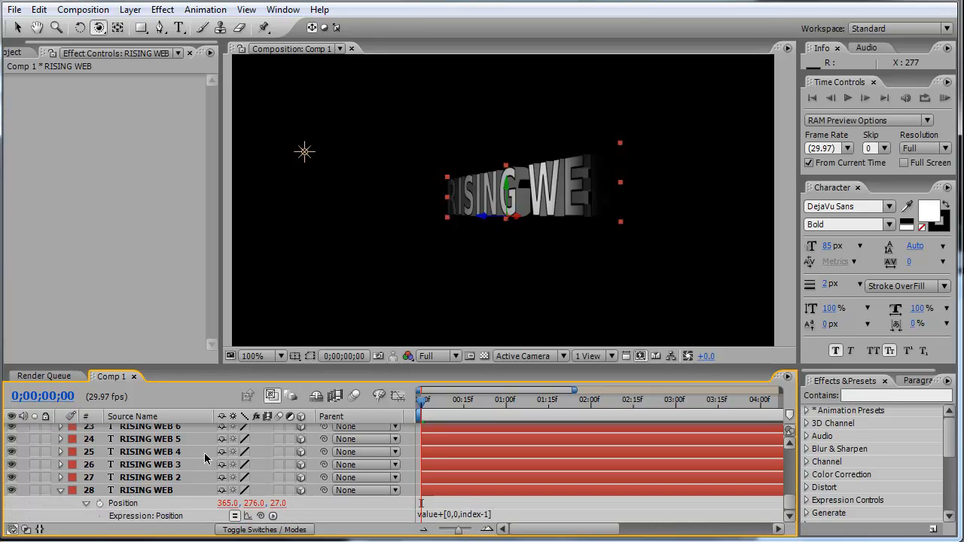
left_click(163, 490, "shift")
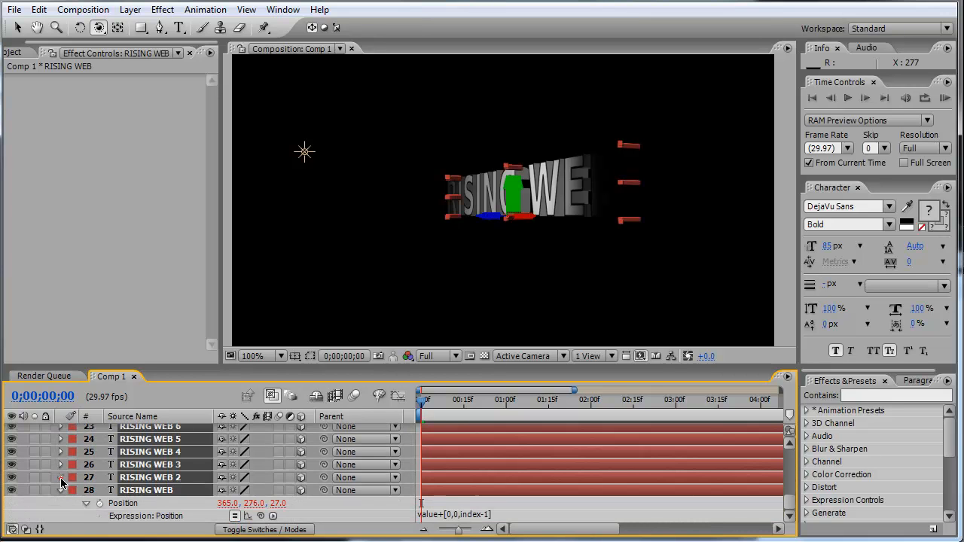
left_click(61, 479)
left_click(73, 465)
scroll(154, 462, "down", 3)
scroll(185, 468, "up", 3)
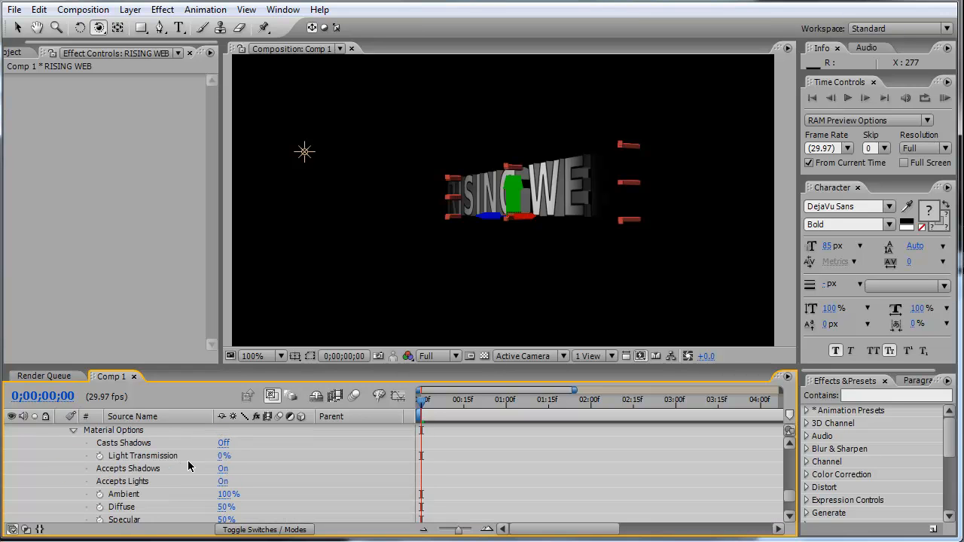
left_click(223, 444)
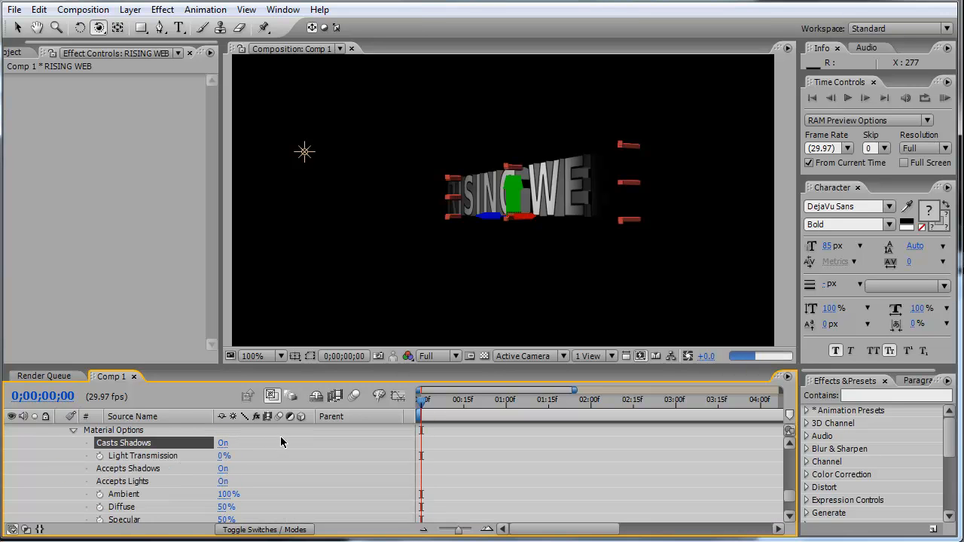
Step: Return to the Selection tool and collapse the expanded properties of all layers in the timeline
left_click(321, 272)
left_click(19, 27)
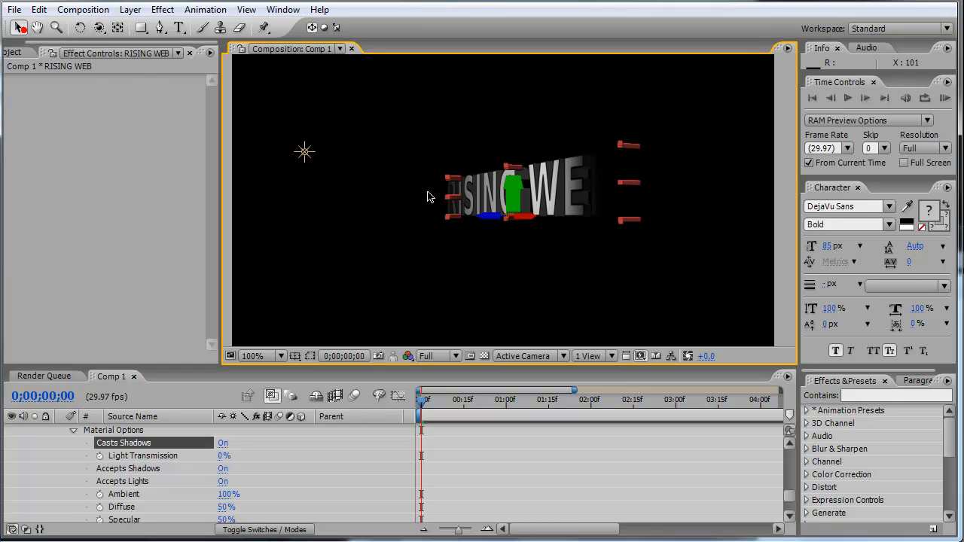
left_click(508, 228)
scroll(214, 490, "up", 8)
scroll(143, 450, "up", 10)
scroll(140, 446, "up", 8)
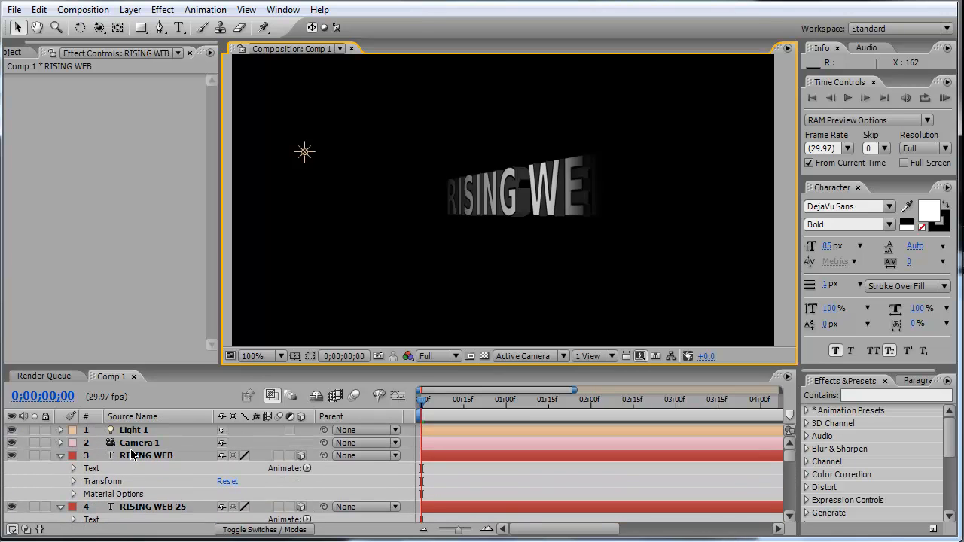
key("ctrl+a")
left_click(61, 456)
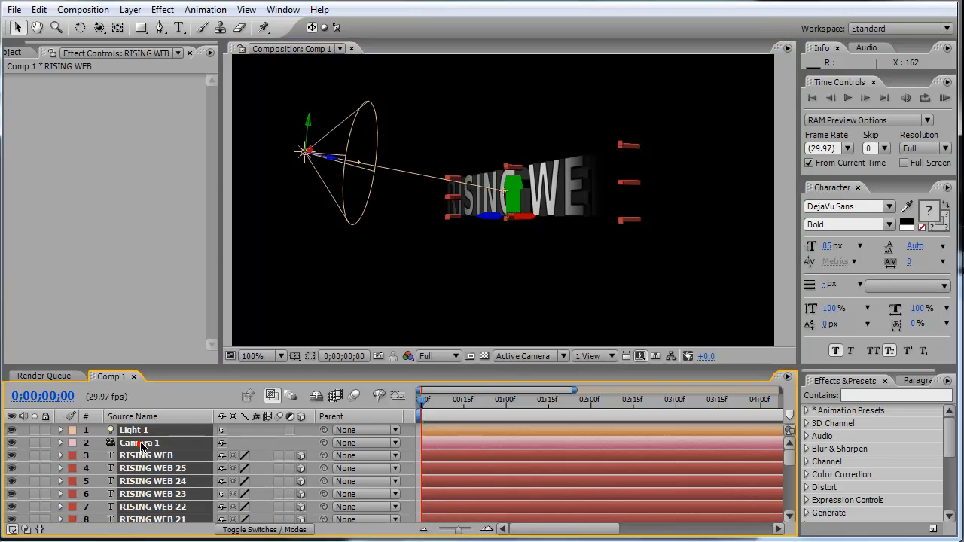
left_click(167, 342)
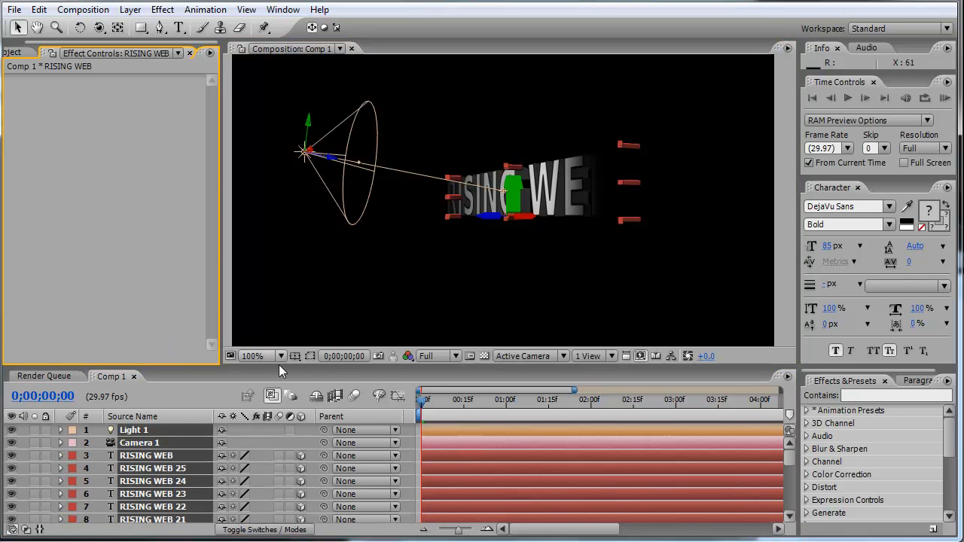
left_click(297, 313)
Step: Reset the transform of Camera 1 to view the text from the front
left_click(145, 444)
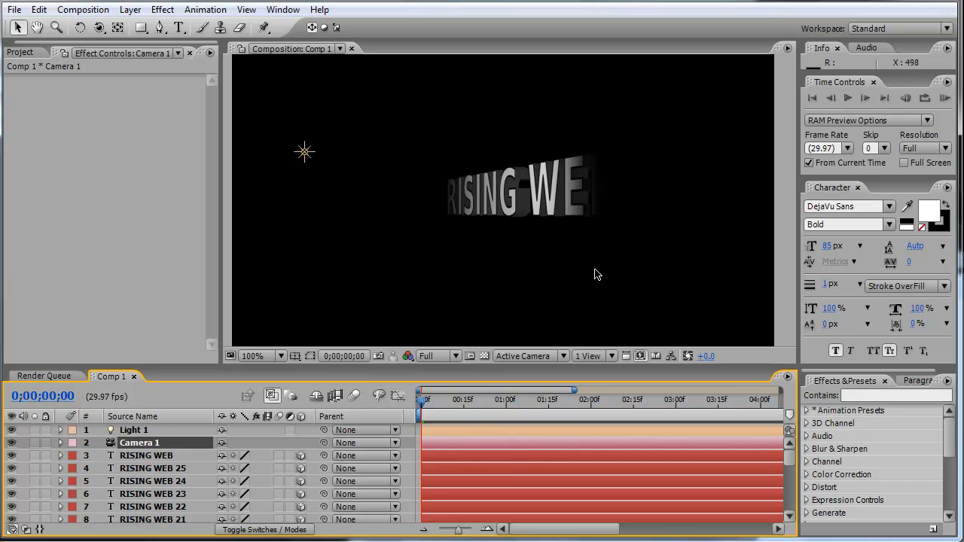
right_click(156, 446)
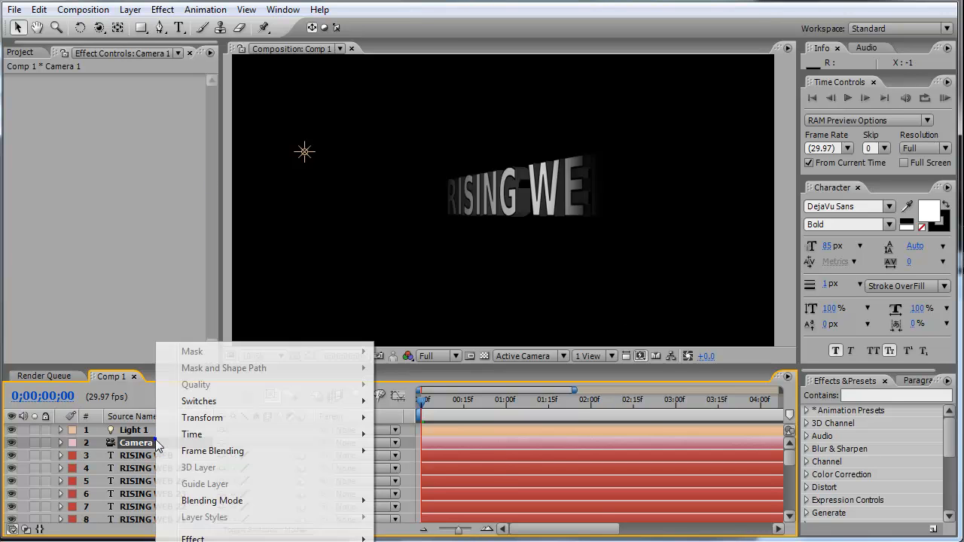
mouse_move(228, 419)
left_click(408, 420)
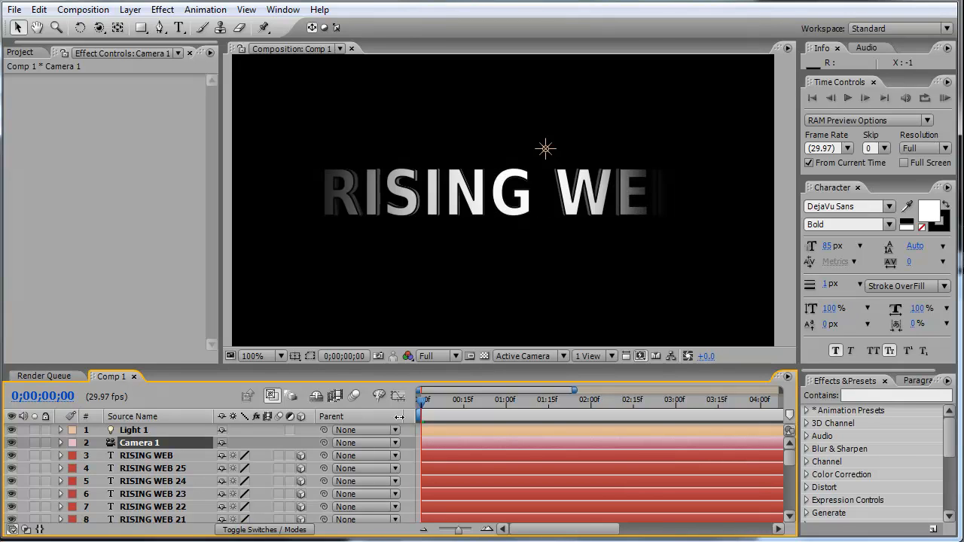
Step: Move Light 1 well beyond the WEB end of the text and aim its point of interest at the letter B
left_click(548, 151)
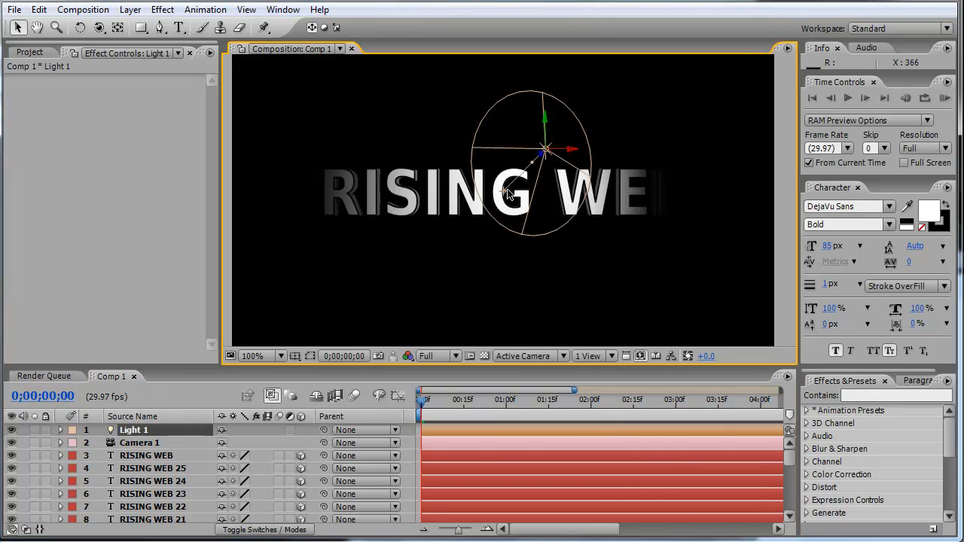
left_click_drag(506, 196, 275, 200)
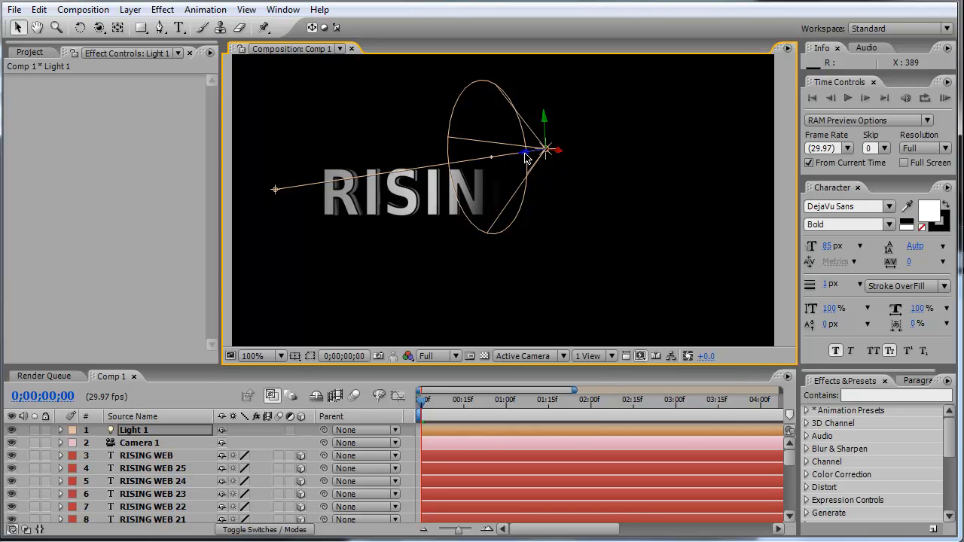
left_click_drag(530, 157, 727, 151)
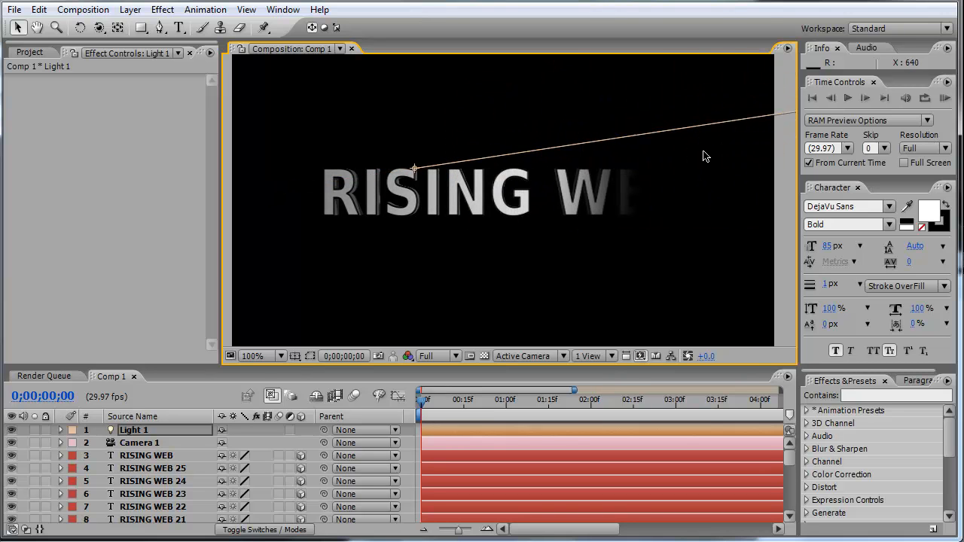
left_click_drag(416, 172, 680, 192)
Step: Activate the Orbit Camera tool
left_click(98, 28)
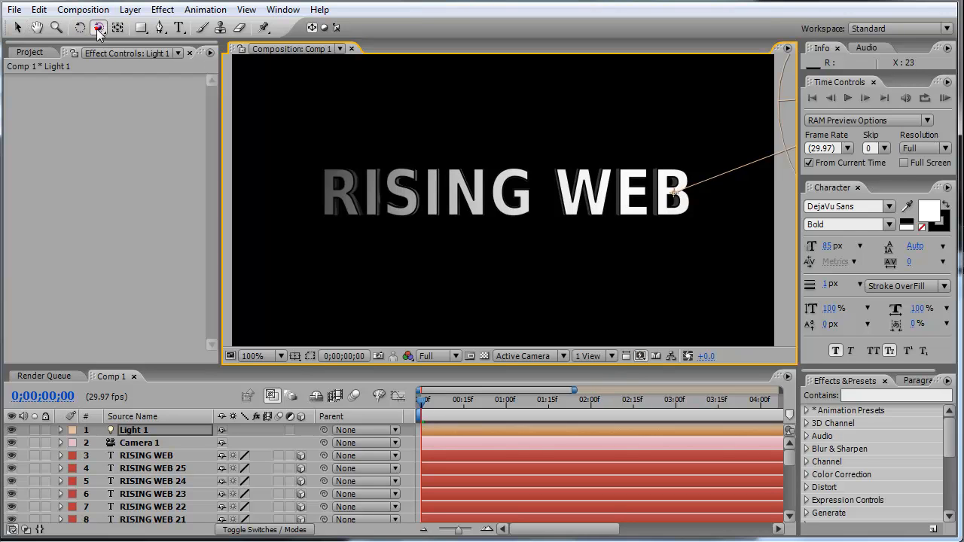